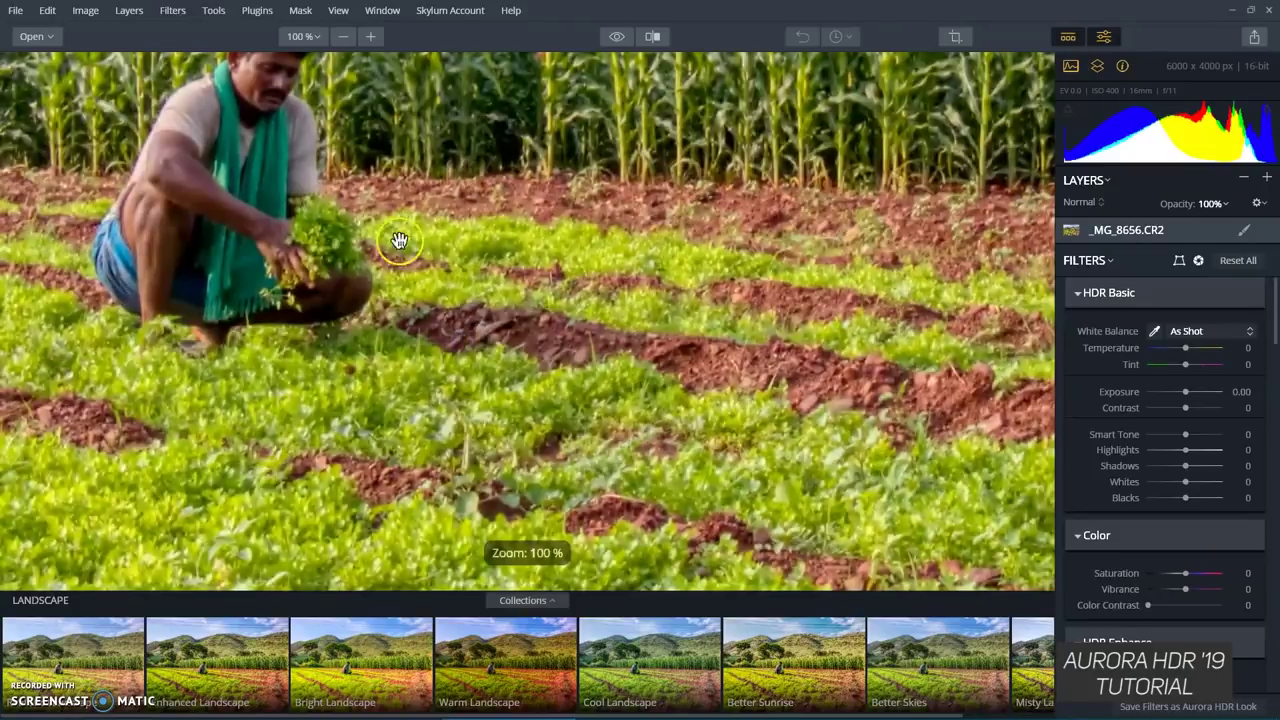
Fit the whole photo in view and toggle the original preview to compare it with the processed version
key("ctrl+0")
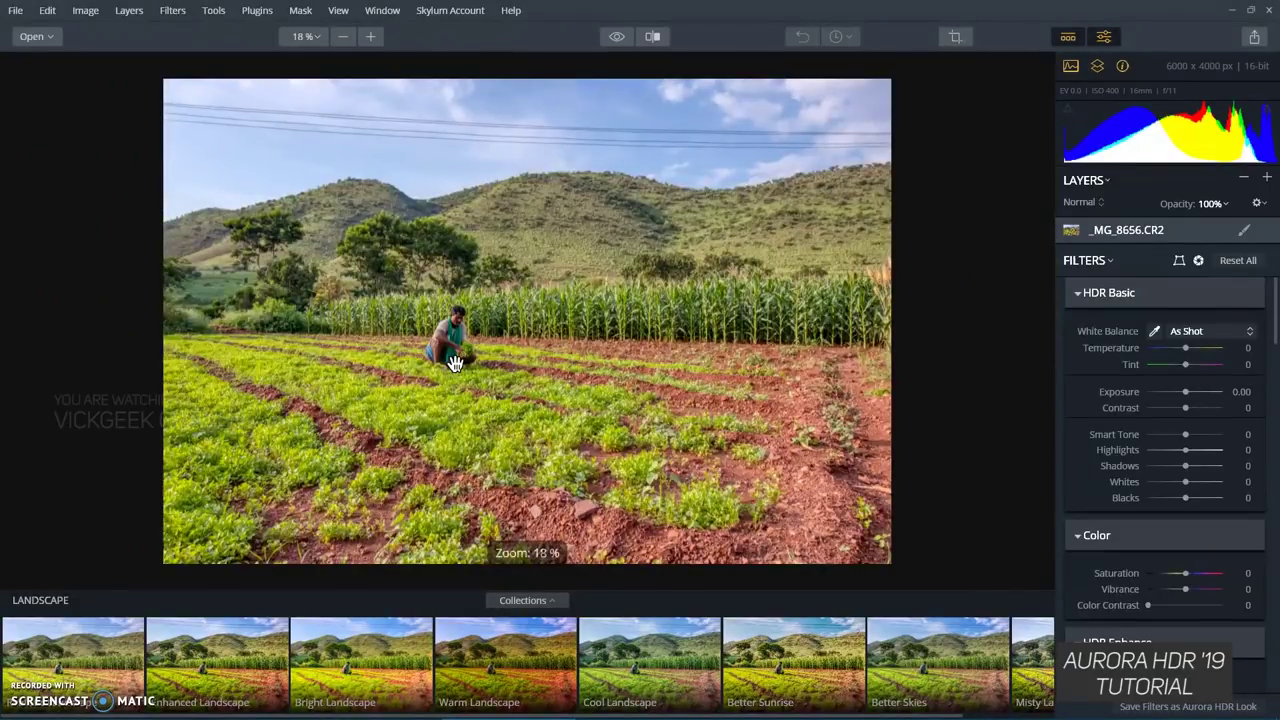
left_click(612, 37)
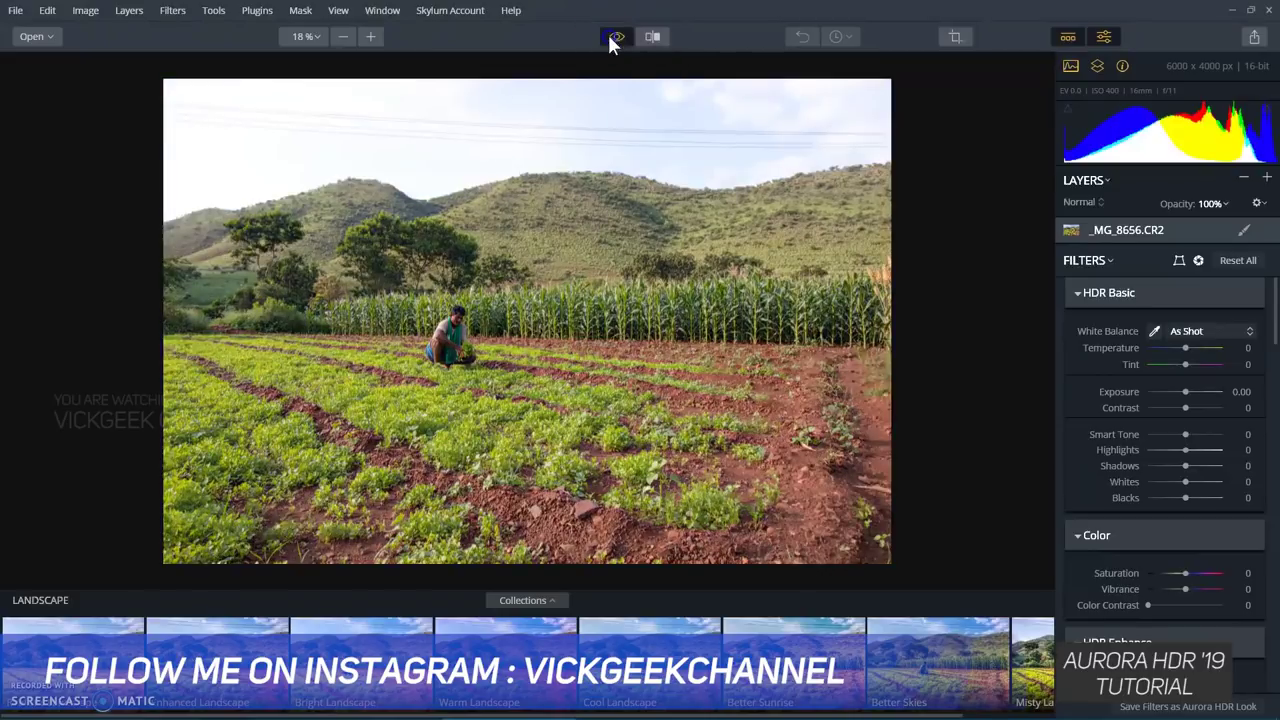
left_click(610, 37)
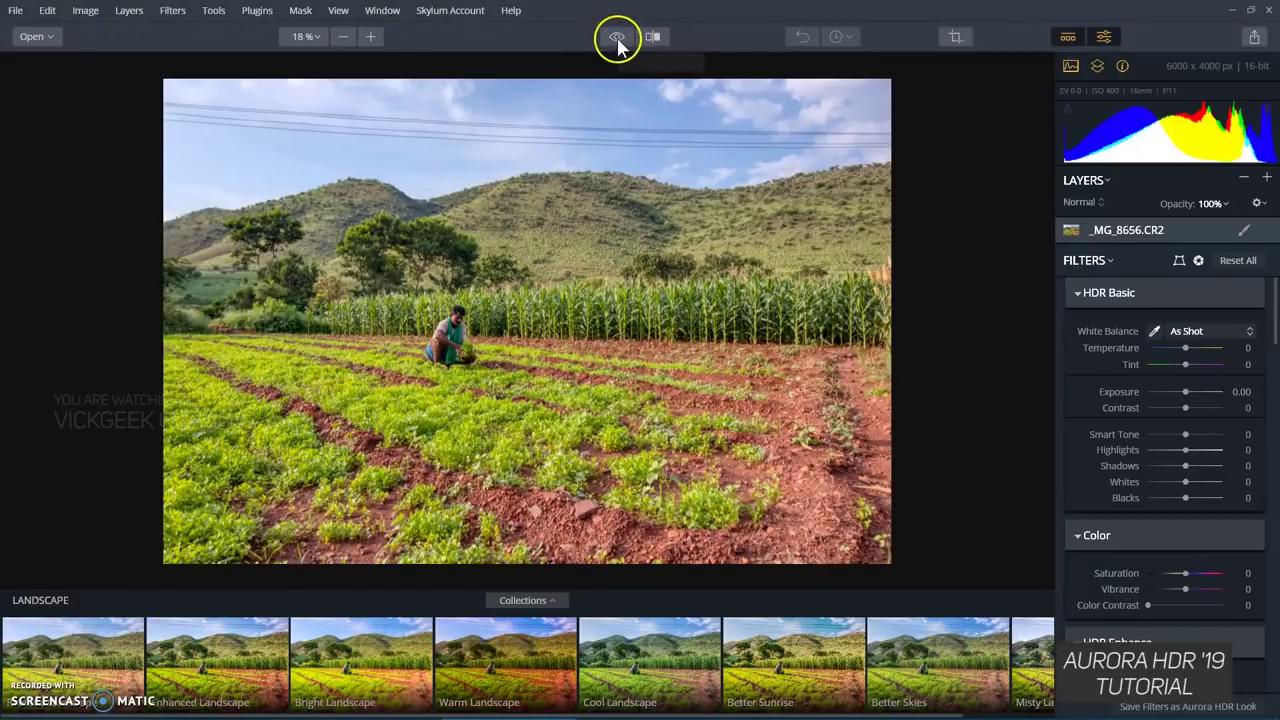
left_click(617, 40)
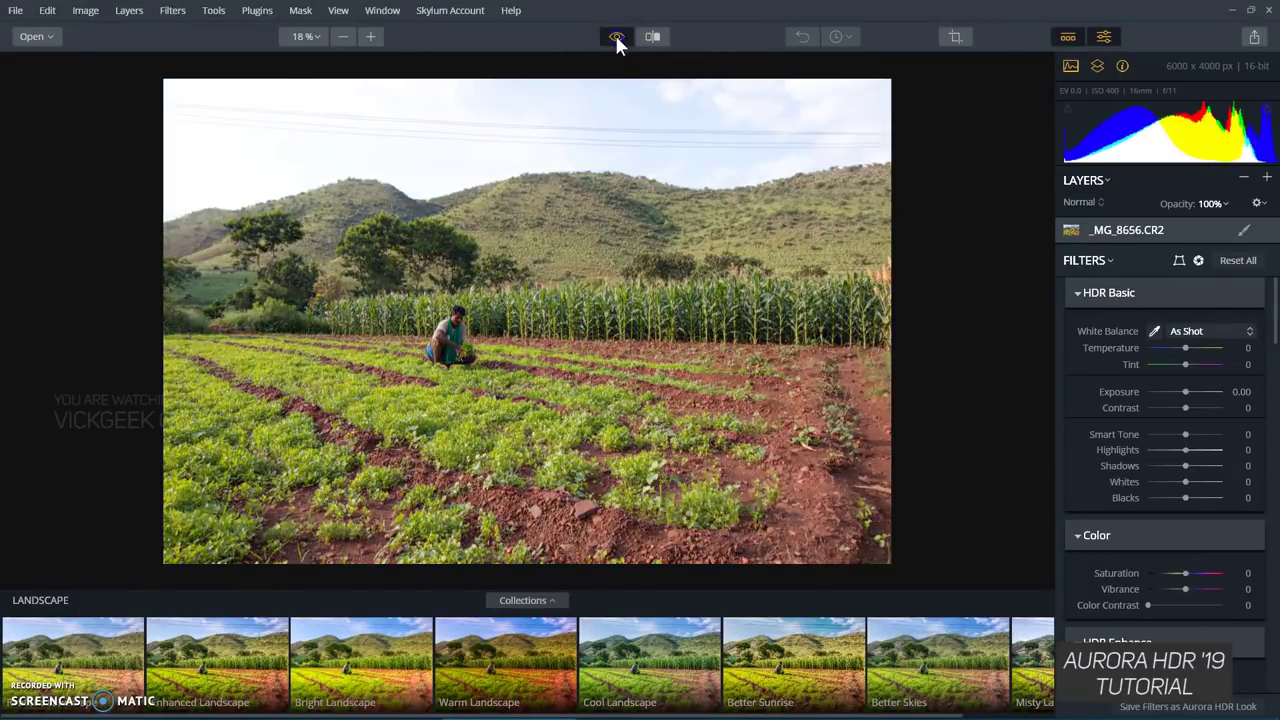
left_click(615, 36)
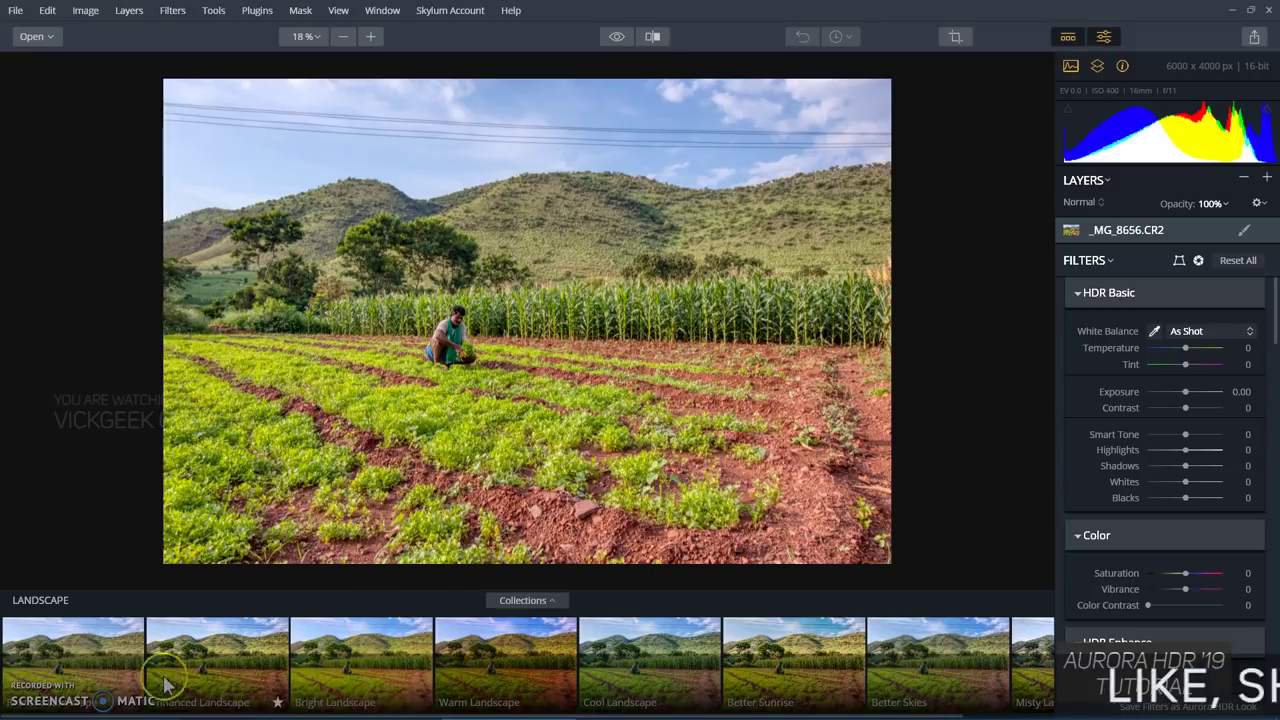
Browse the Aurora HDR Looks collections: Randy Van Duinen Looks, Dramatic and Essential
scroll(185, 686, "up", 1)
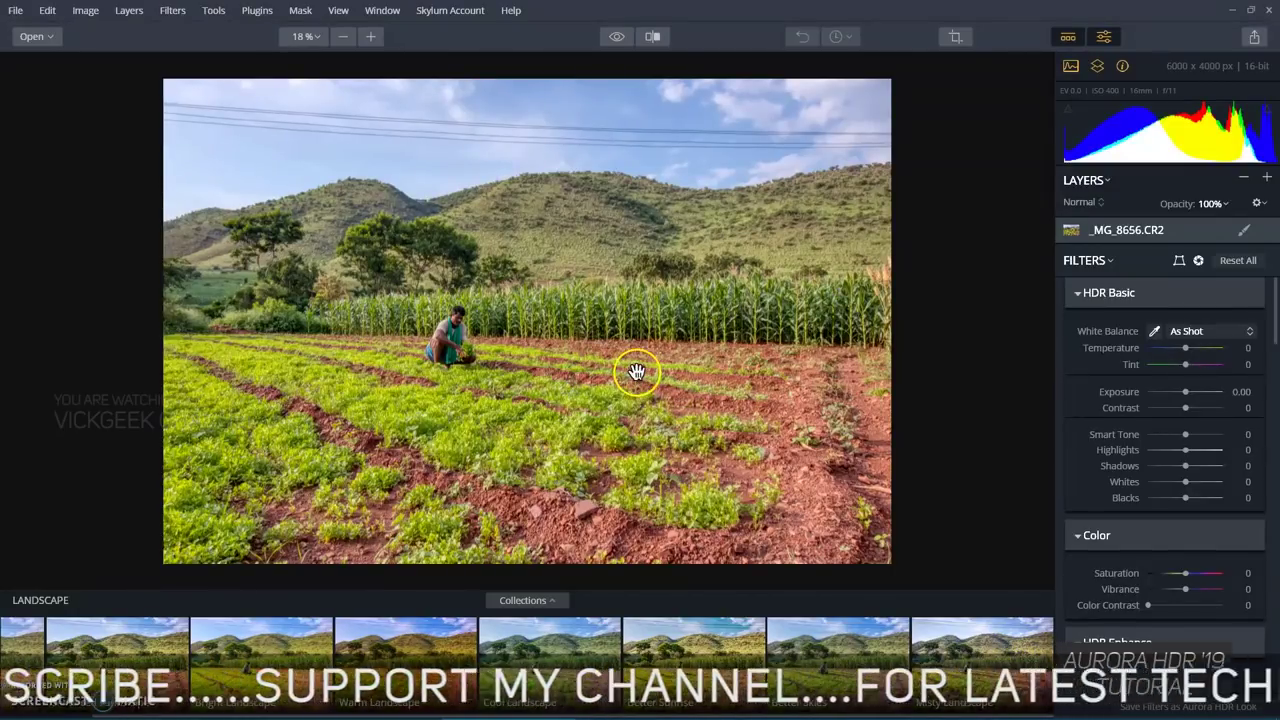
left_click(523, 601)
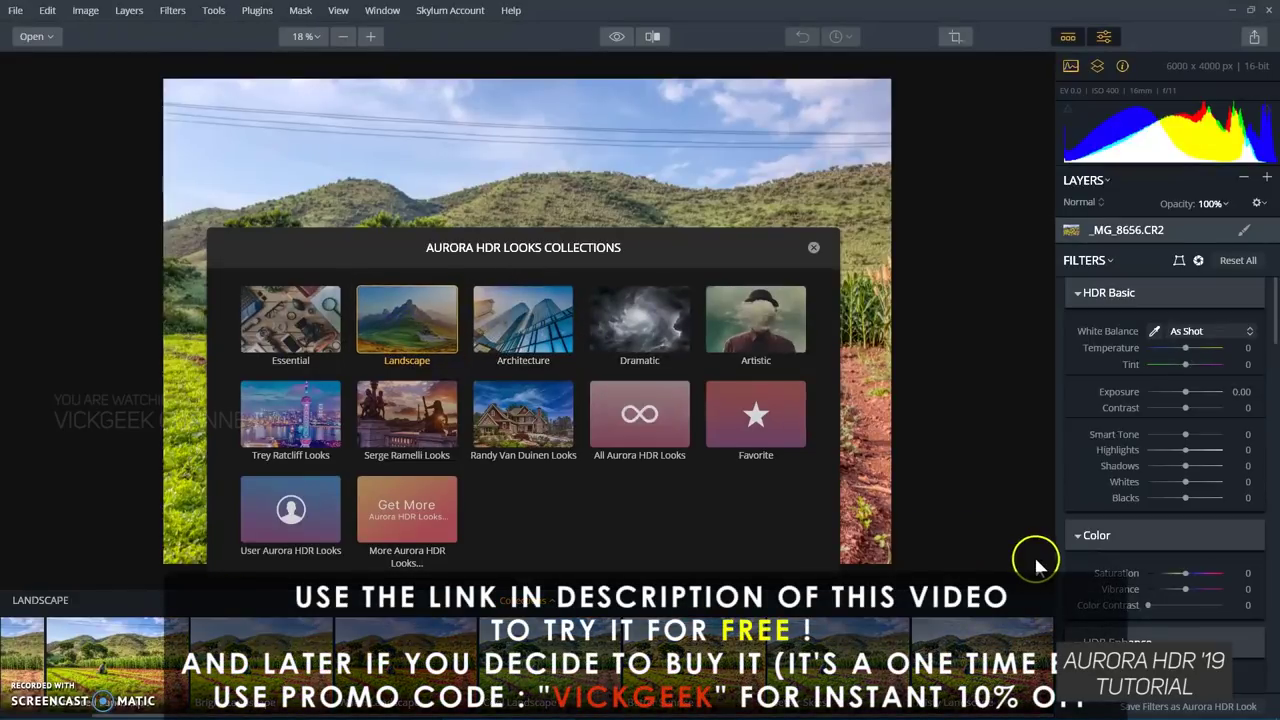
left_click(545, 412)
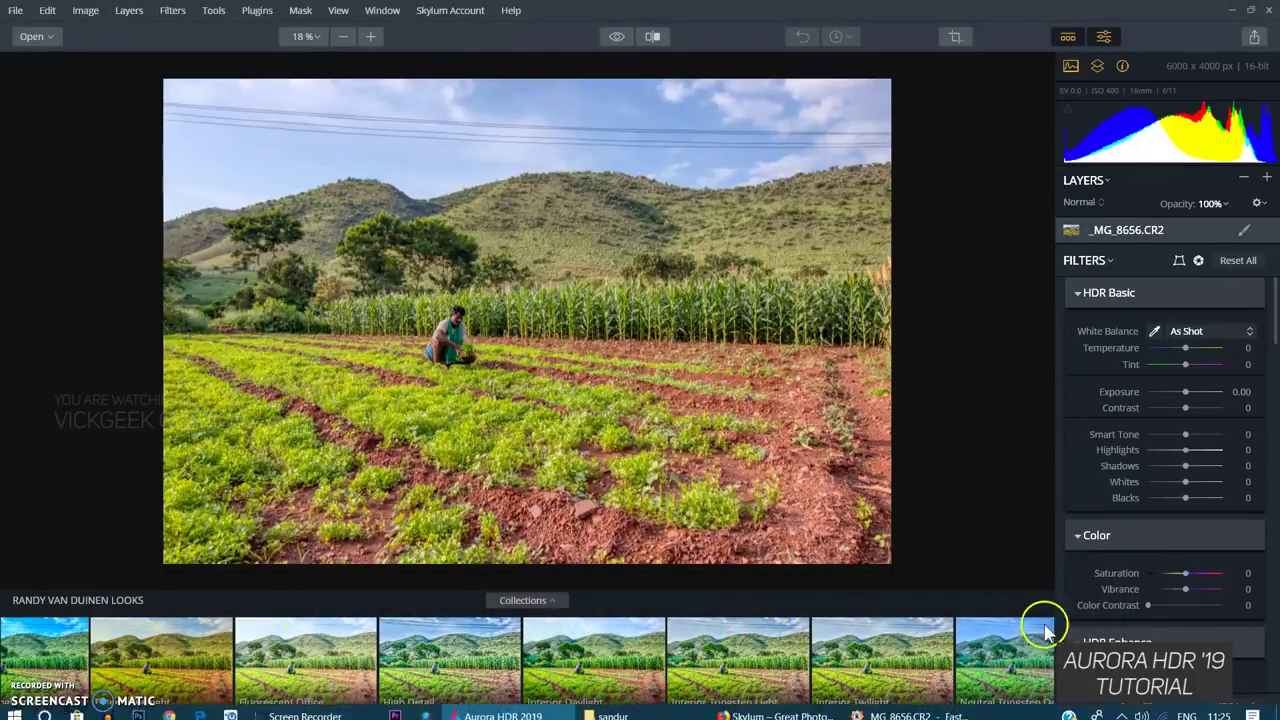
left_click(540, 600)
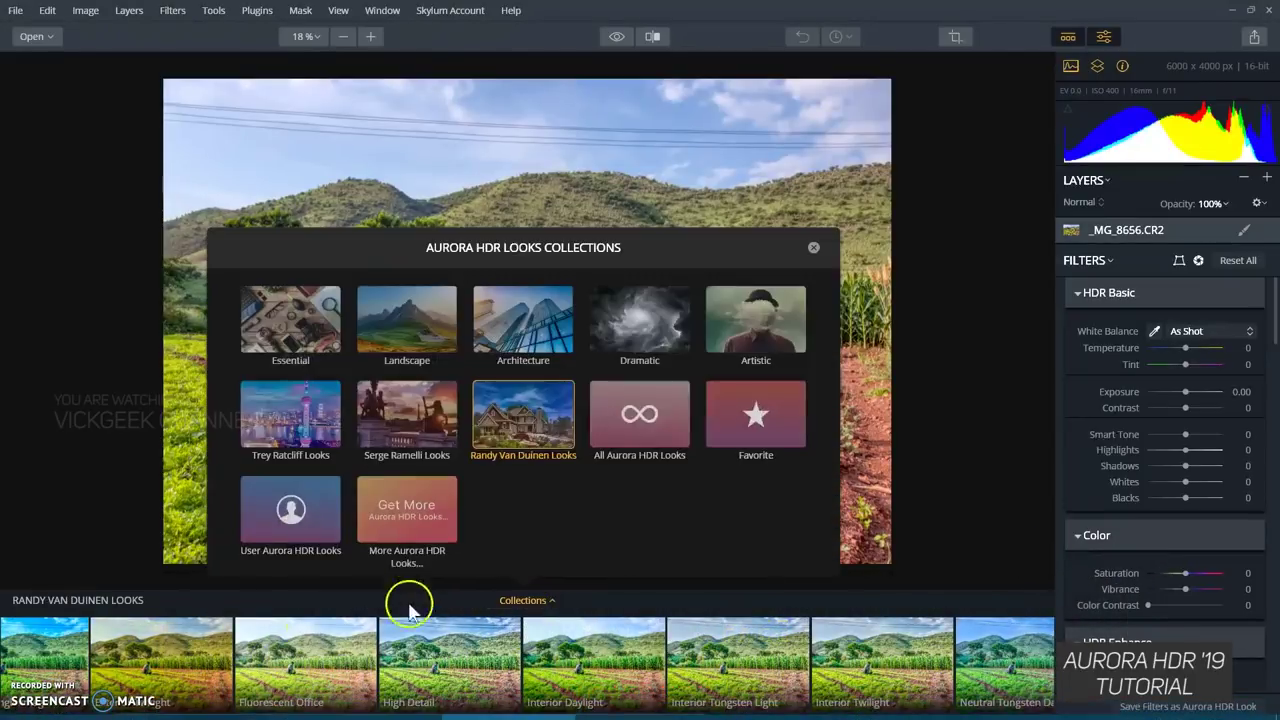
left_click(655, 330)
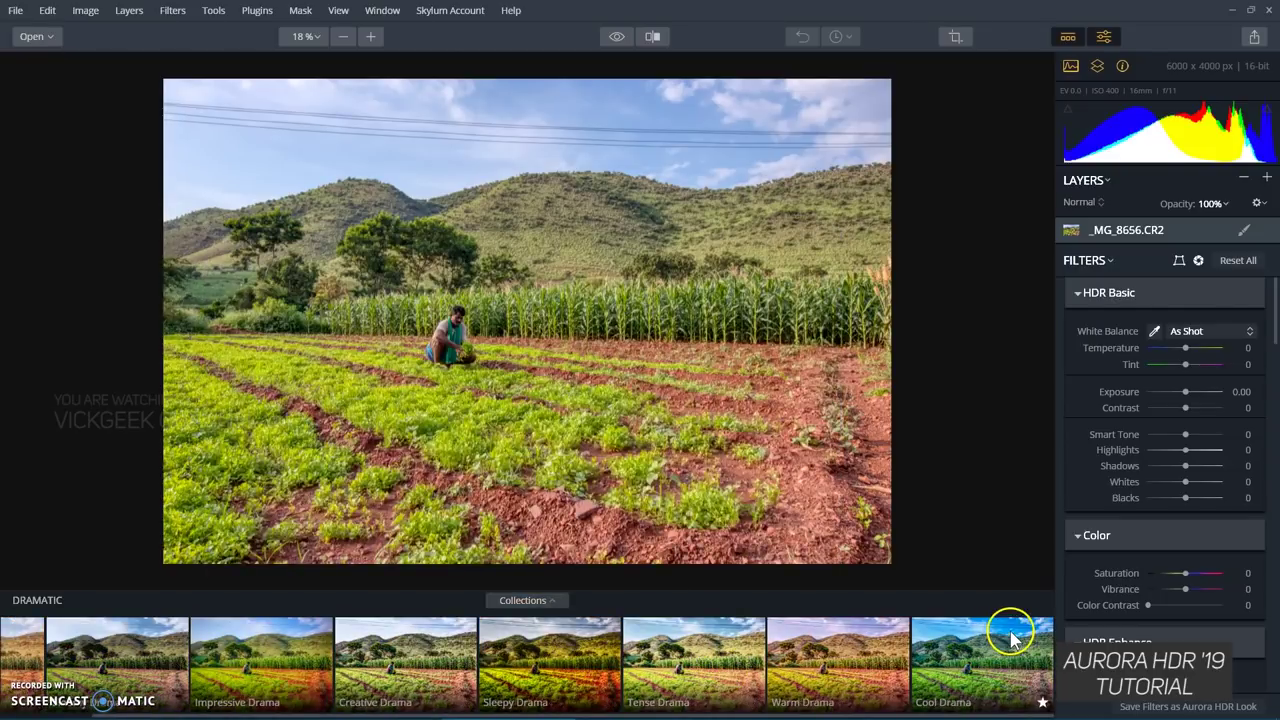
left_click(522, 602)
left_click(287, 340)
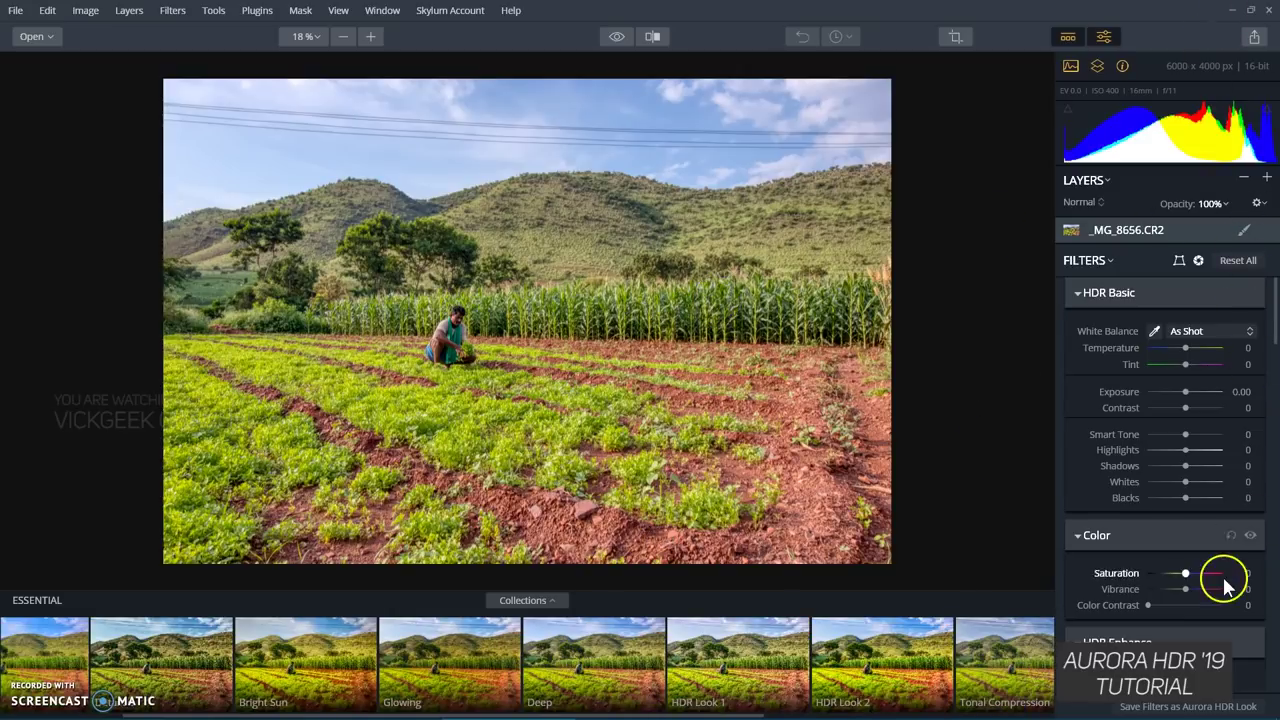
Try an HDR Clarity amount of 19 in the HDR Enhance filter, and reset it
scroll(1113, 470, "down", 1)
scroll(1113, 470, "down", 3)
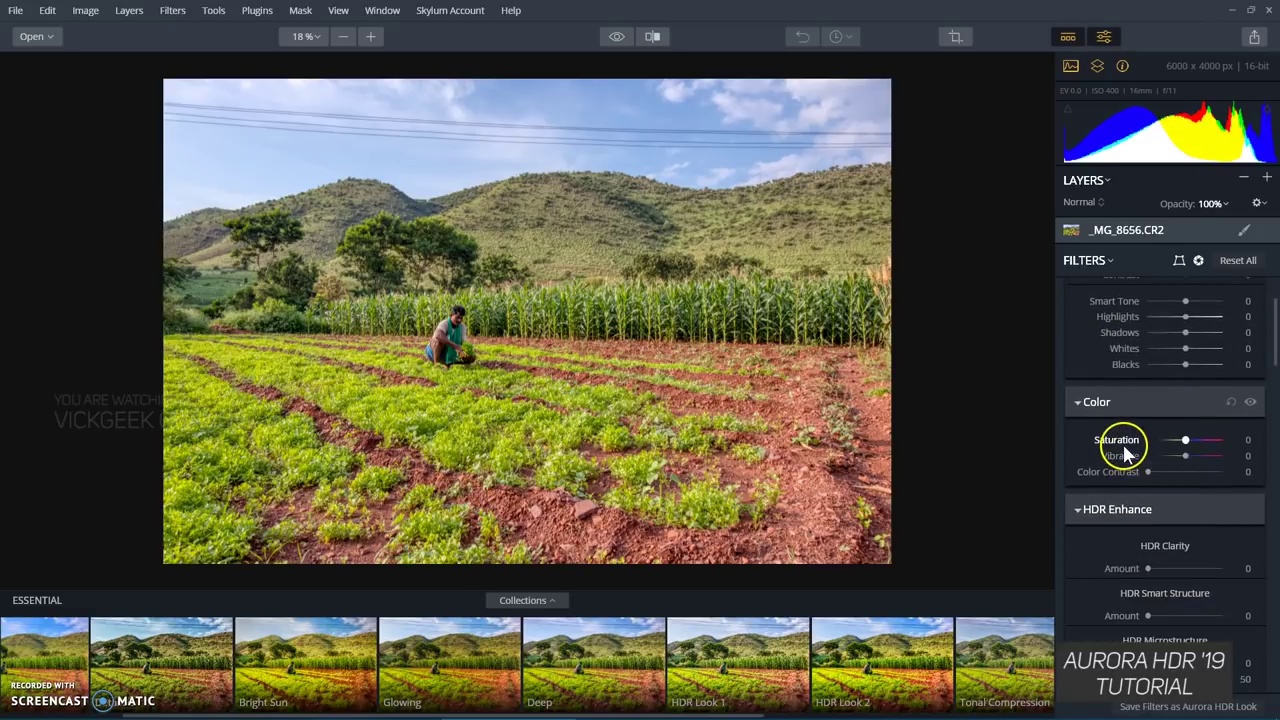
scroll(1140, 425, "down", 5)
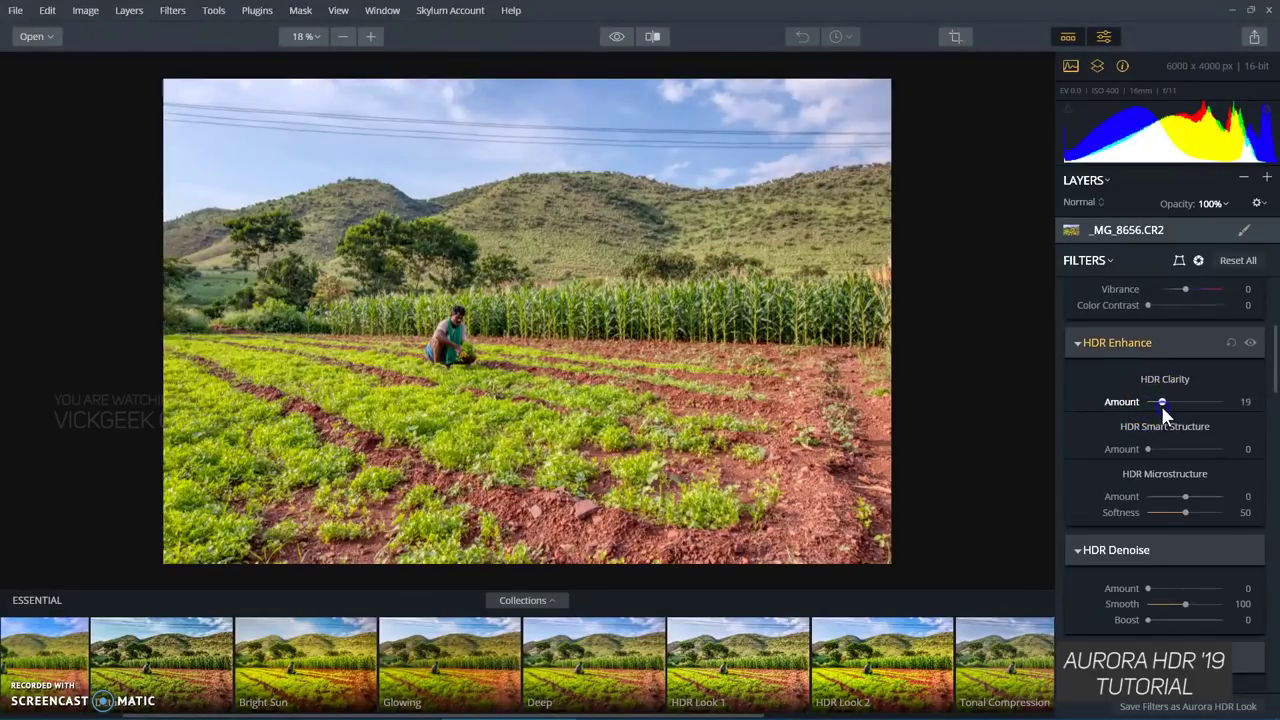
left_click(168, 565)
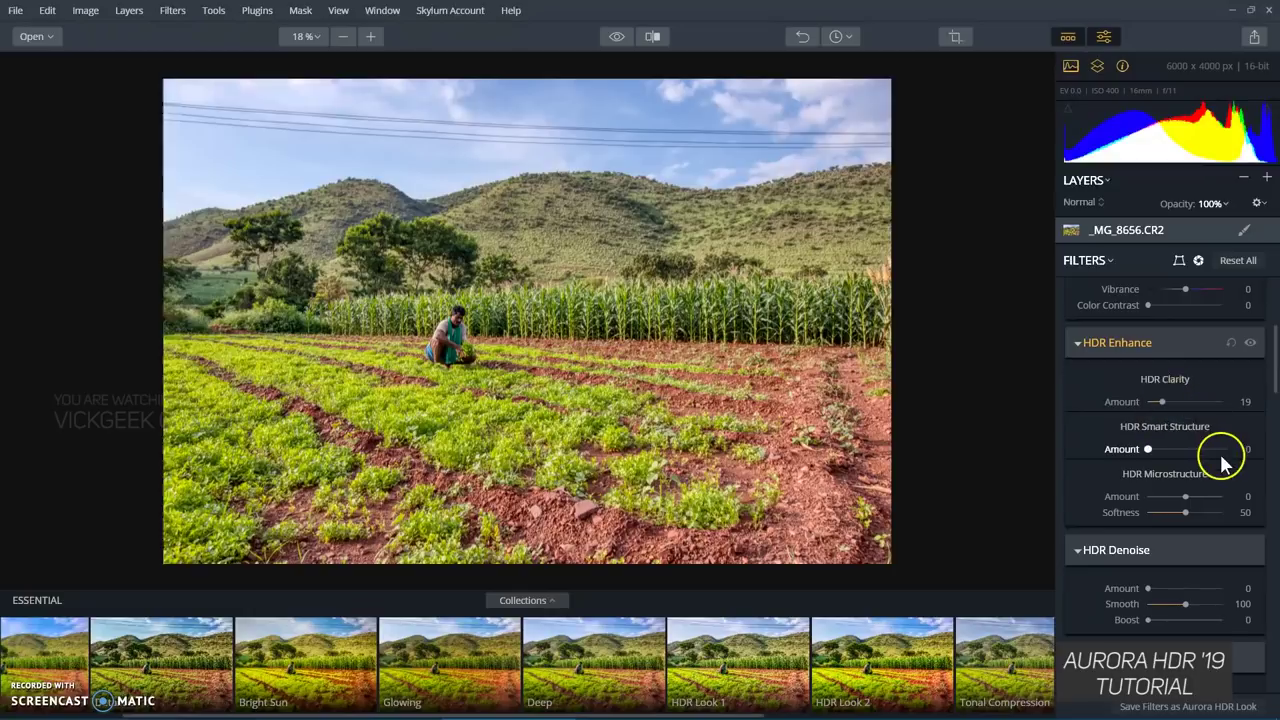
scroll(1222, 458, "up", 1)
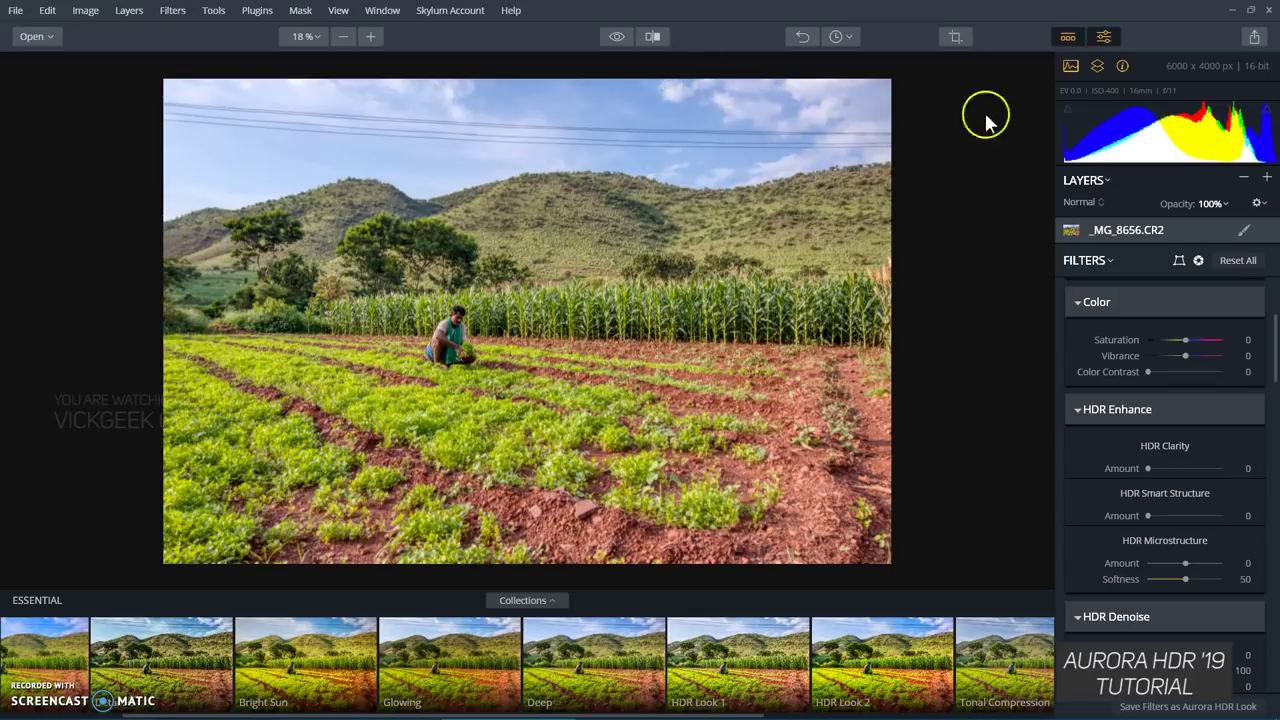
Add a new adjustment layer above the _MG_8656.CR2 image layer
left_click(1248, 232)
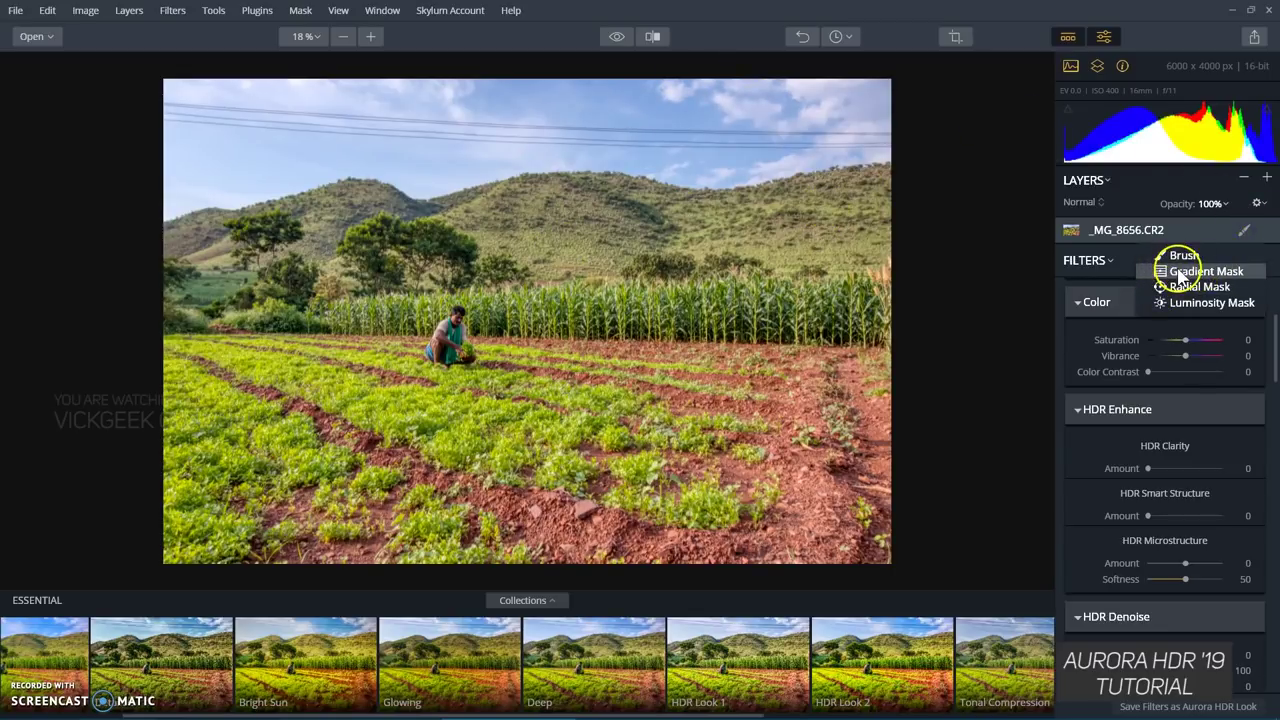
left_click(1267, 178)
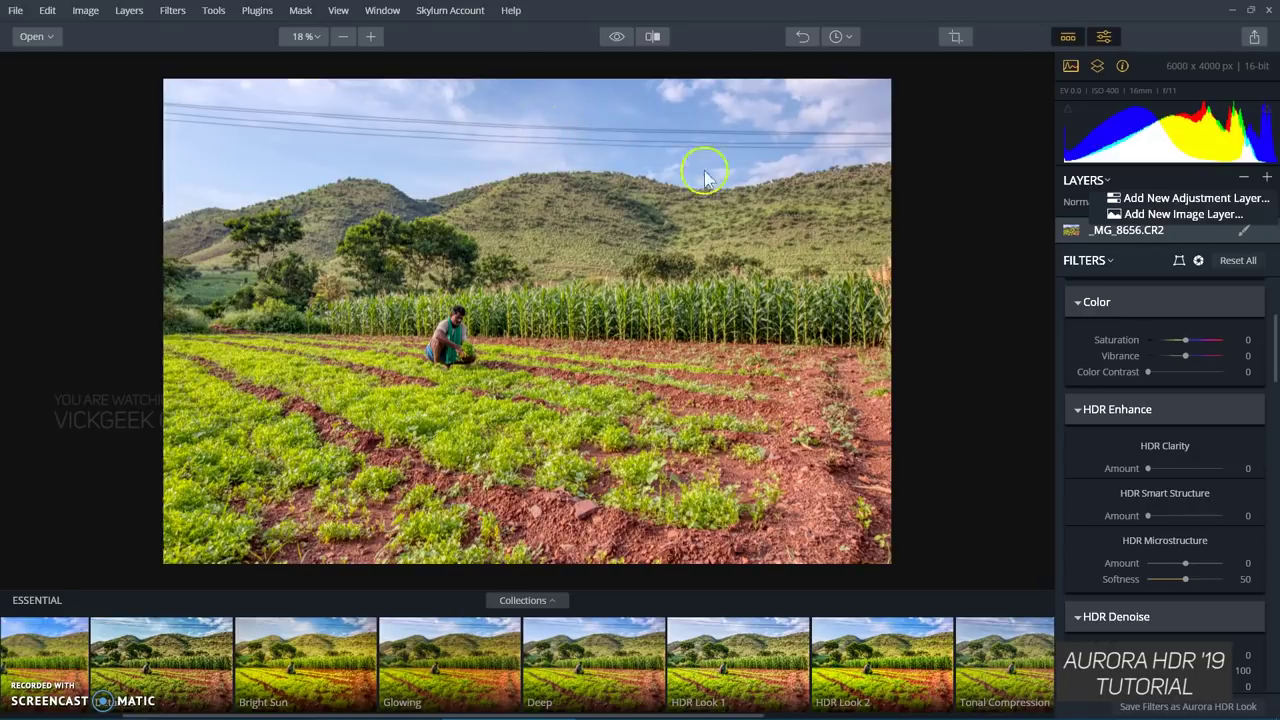
left_click(1160, 200)
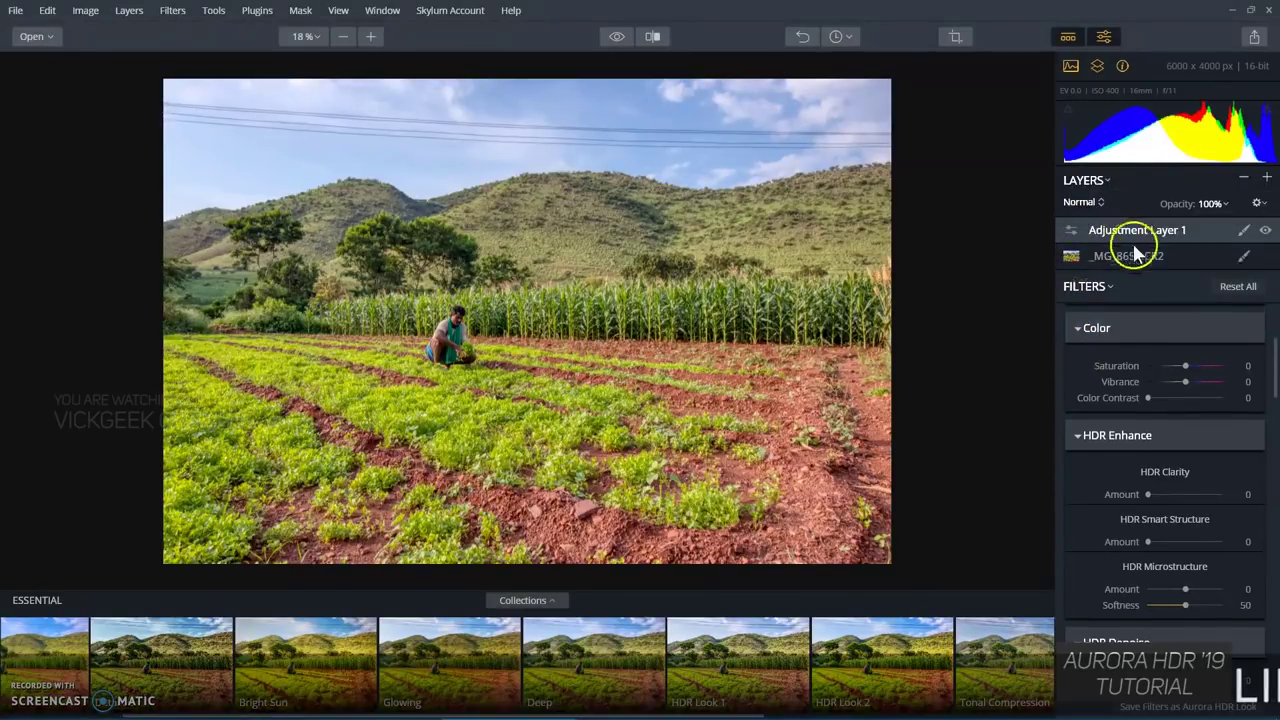
Draw a vertical gradient mask on the adjustment layer, from the top of the sky down to the cornfield
left_click(1240, 232)
left_click(1235, 278)
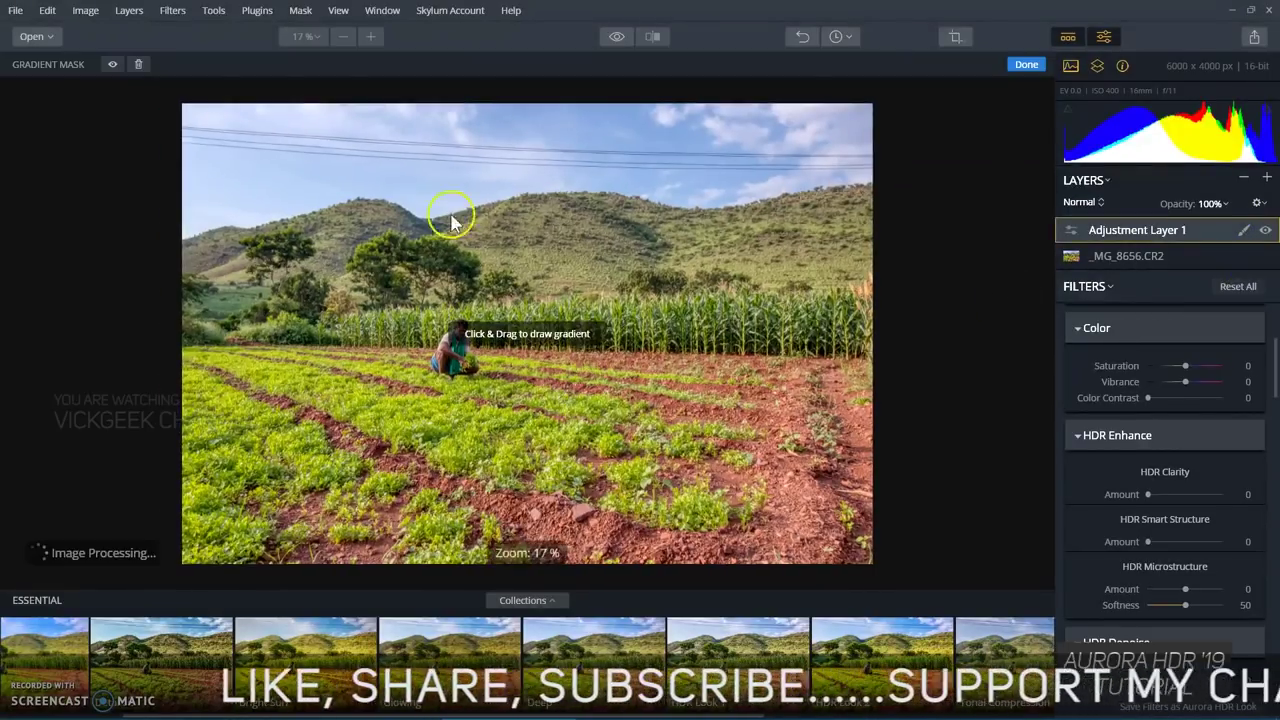
left_click_drag(534, 112, 531, 320)
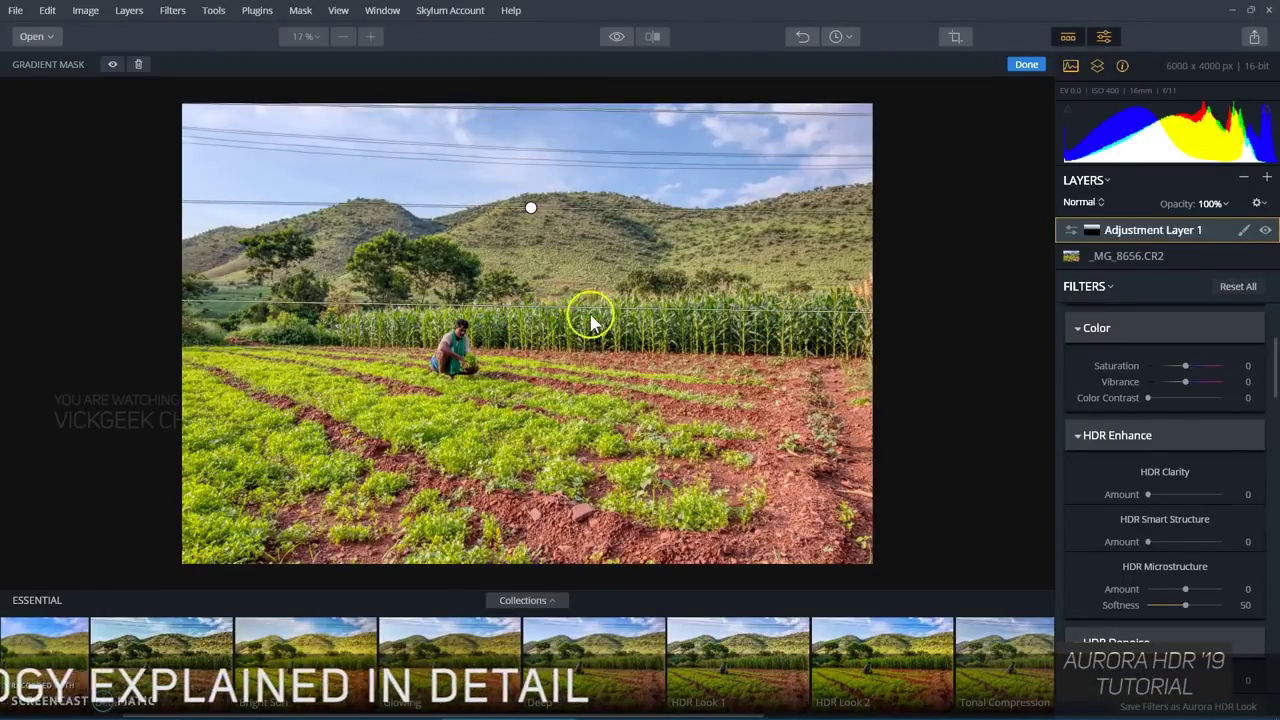
Set the Vibrance of the Adjustable Gradient filter's Top part to 100 for the masked adjustment layer
scroll(1162, 380, "down", 5)
scroll(1165, 420, "down", 6)
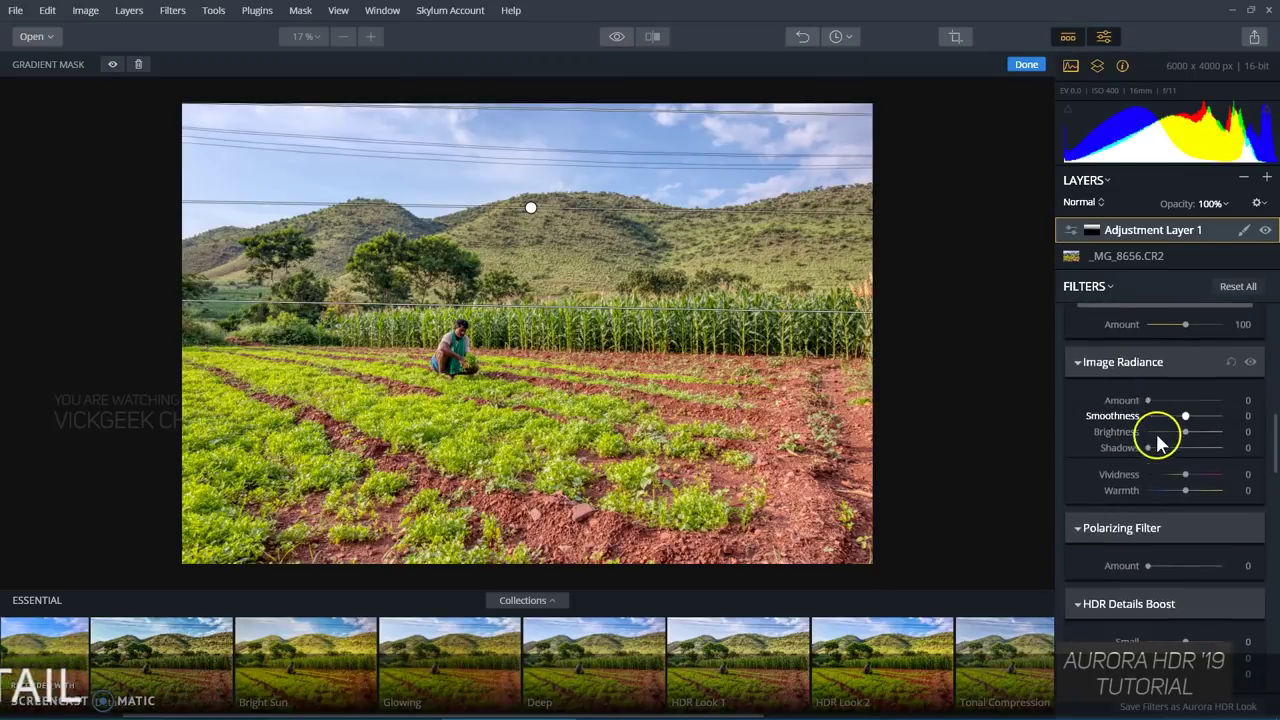
scroll(1150, 430, "up", 4)
scroll(1145, 420, "down", 6)
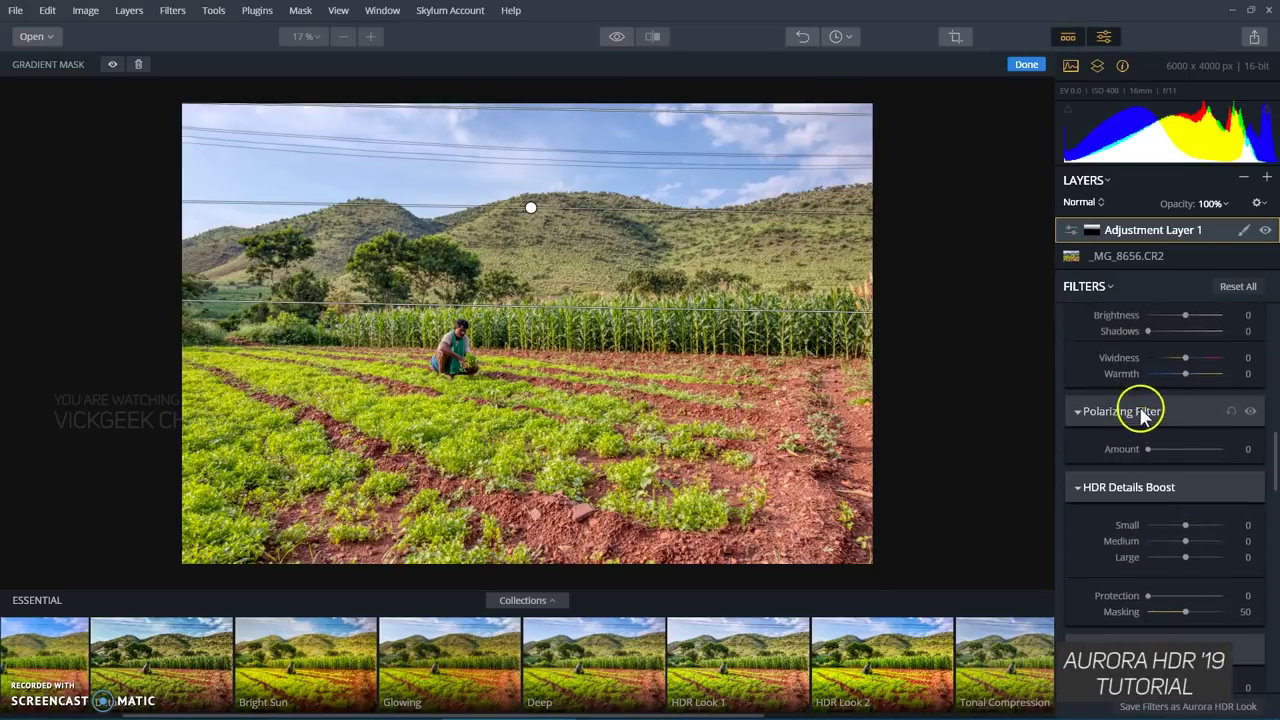
scroll(1180, 425, "down", 8)
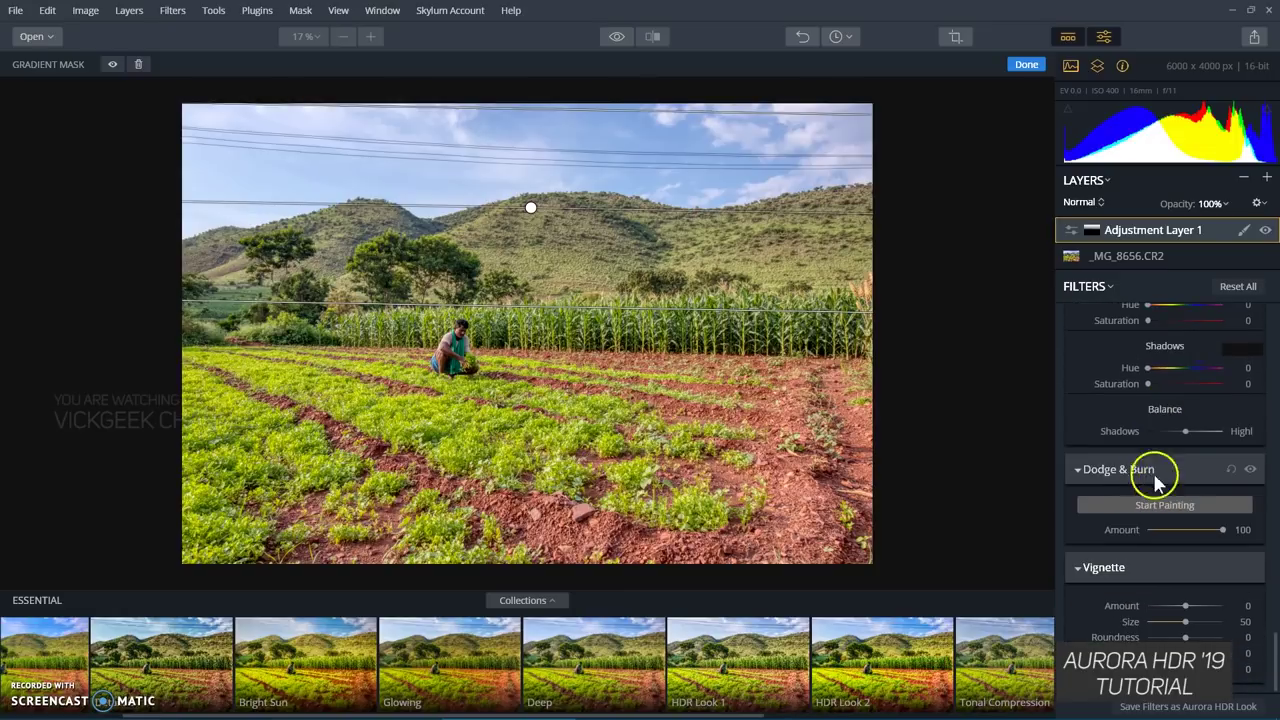
scroll(1143, 470, "up", 8)
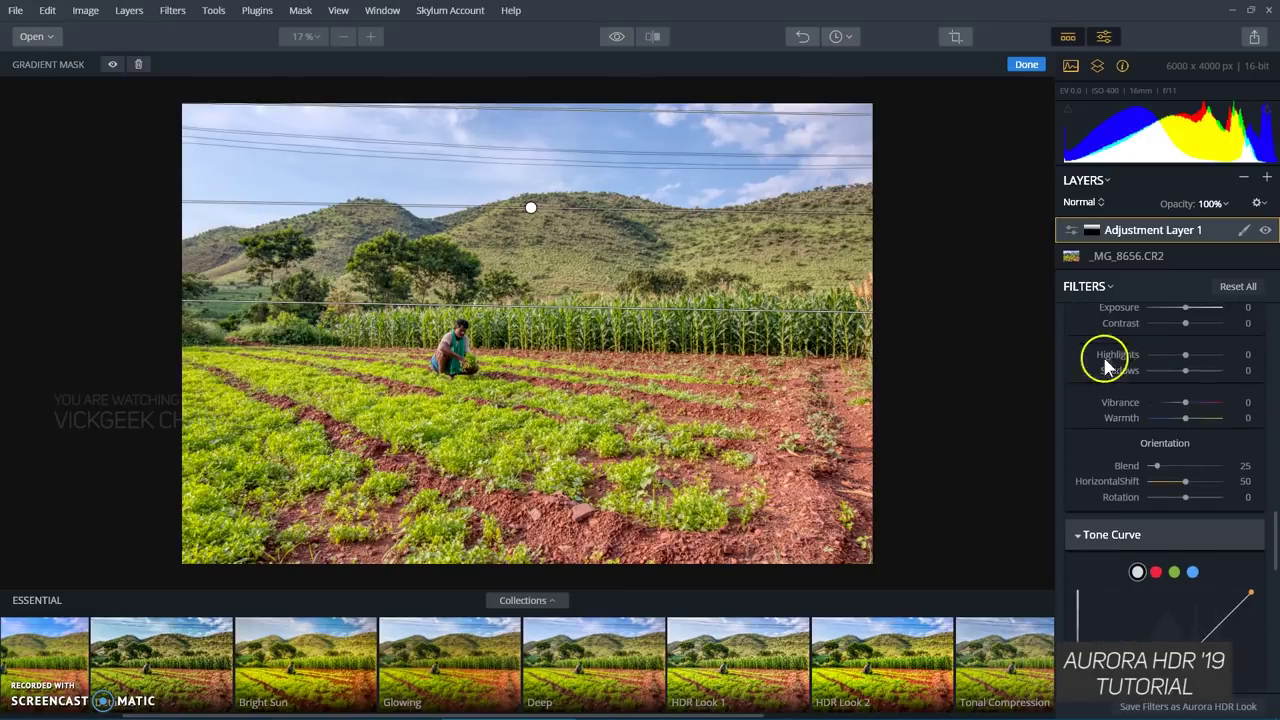
scroll(1100, 380, "up", 5)
scroll(1125, 440, "down", 2)
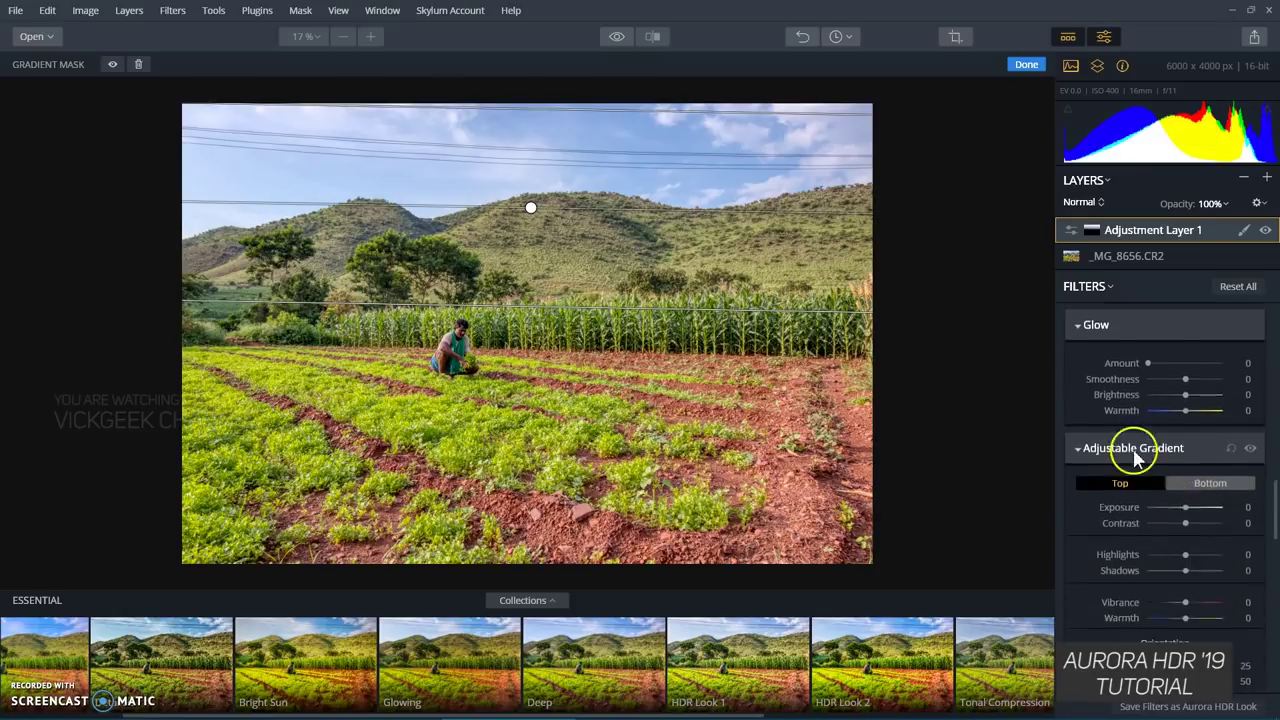
scroll(1133, 455, "down", 2)
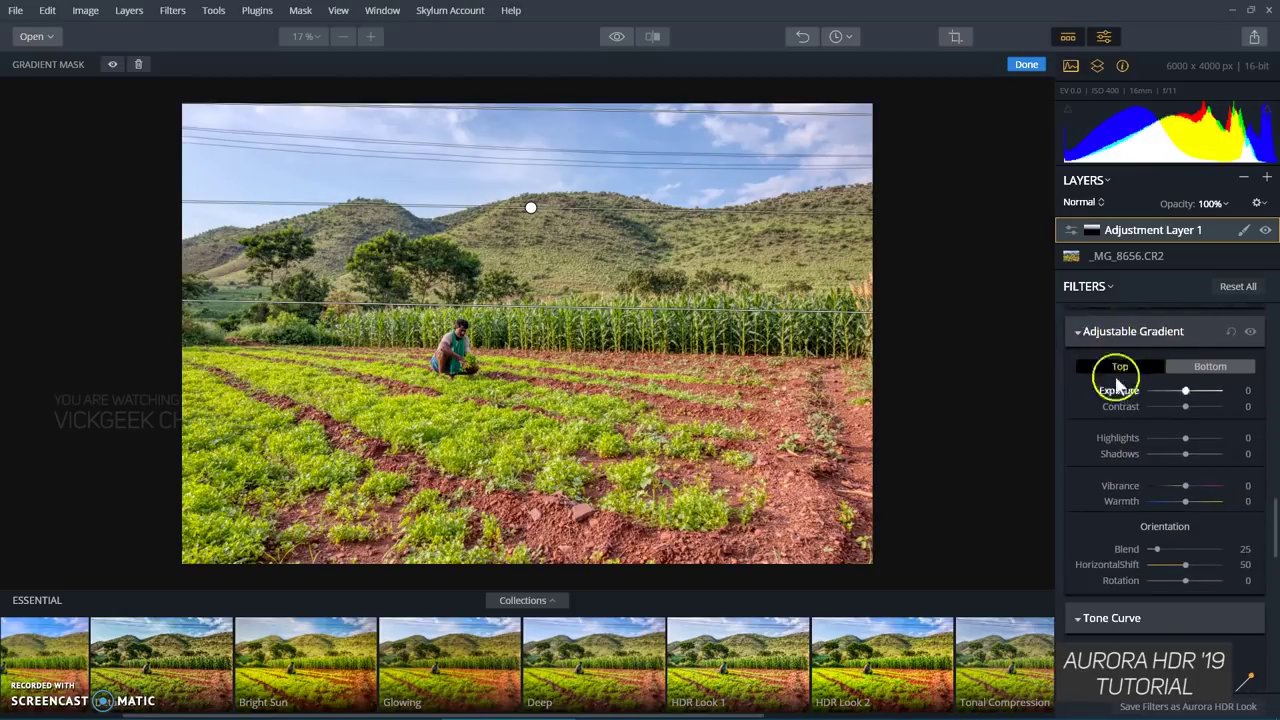
left_click(1214, 366)
left_click(1137, 370)
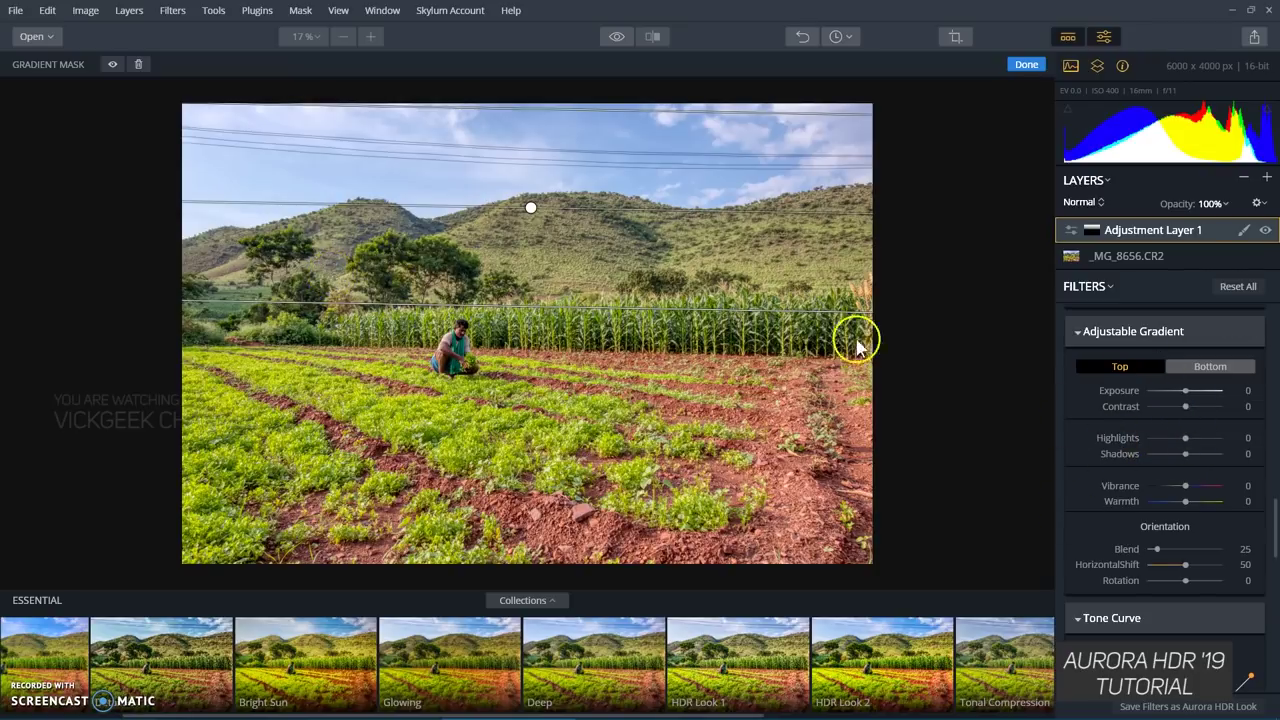
left_click_drag(1199, 494, 1244, 494)
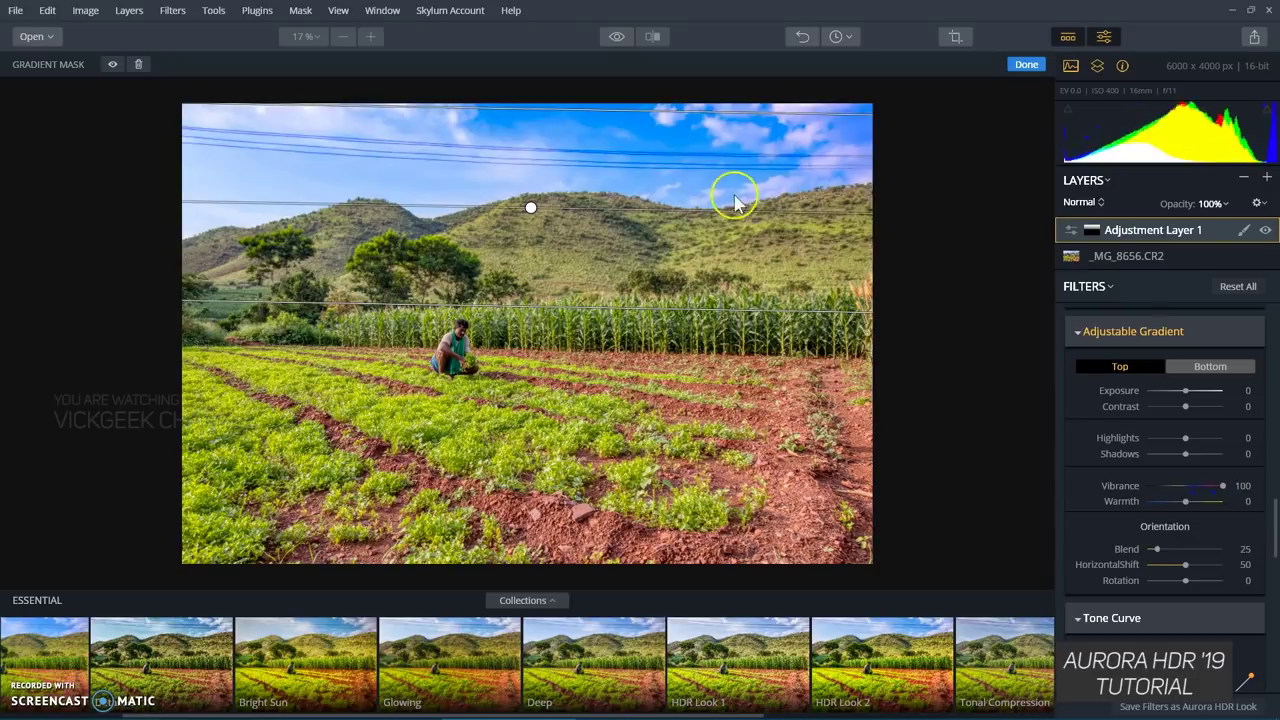
Lower the Vibrance of the Adjustable Gradient's Bottom part to about -15, and return to the Top part
left_click(1192, 366)
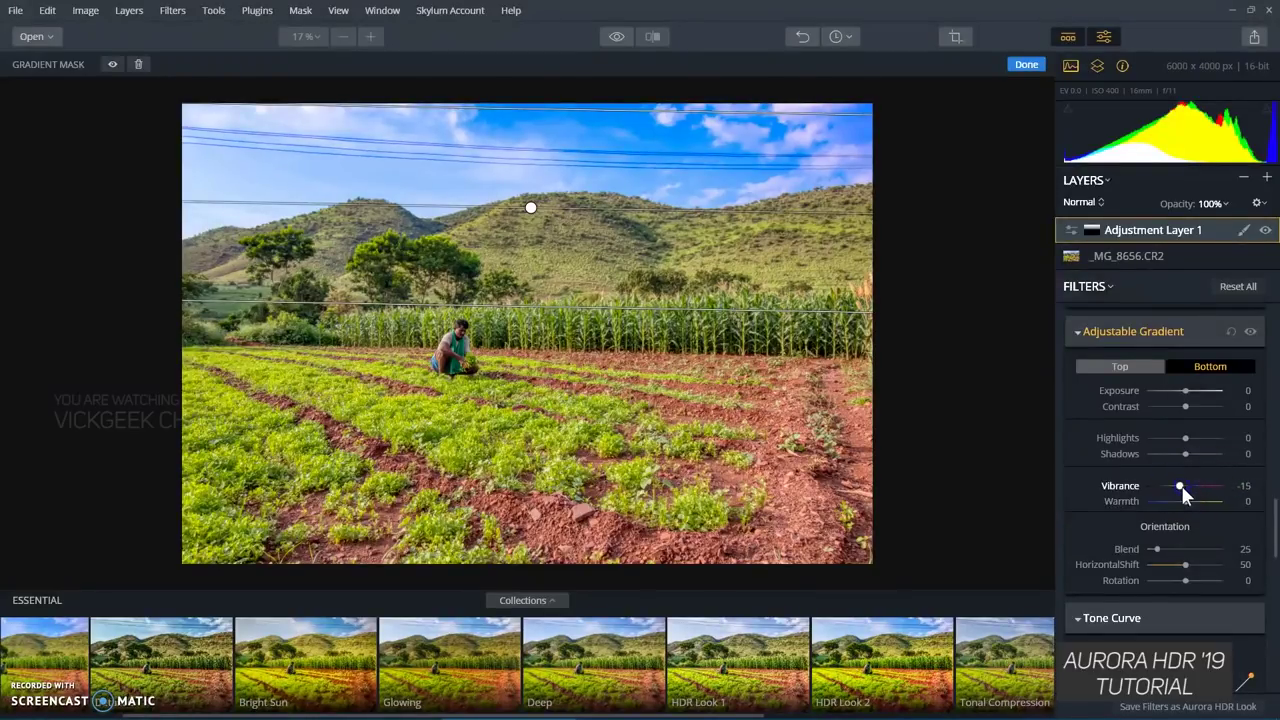
left_click_drag(1138, 484, 1177, 486)
left_click(1120, 368)
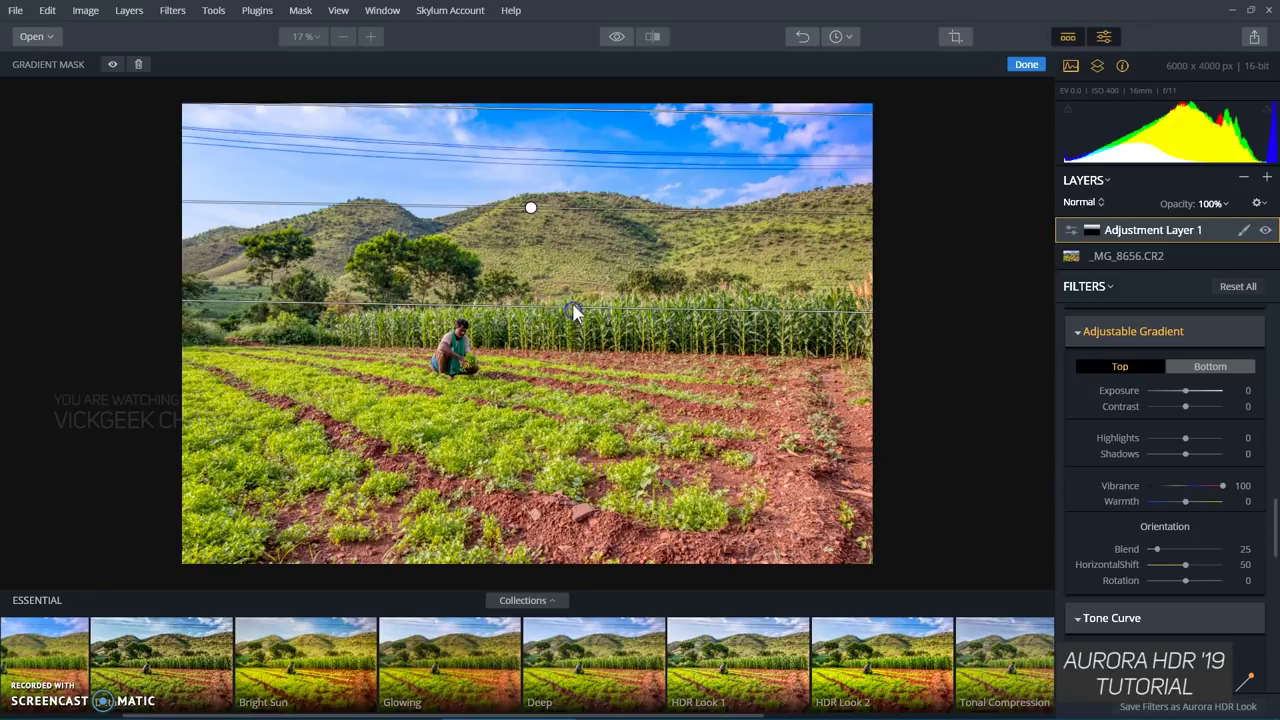
Extend the gradient mask's lower boundary to the base of the cornfield and move its upper boundary slightly down the sky
mouse_move(587, 349)
left_mouse_down()
mouse_move(607, 425)
mouse_move(603, 355)
left_mouse_up()
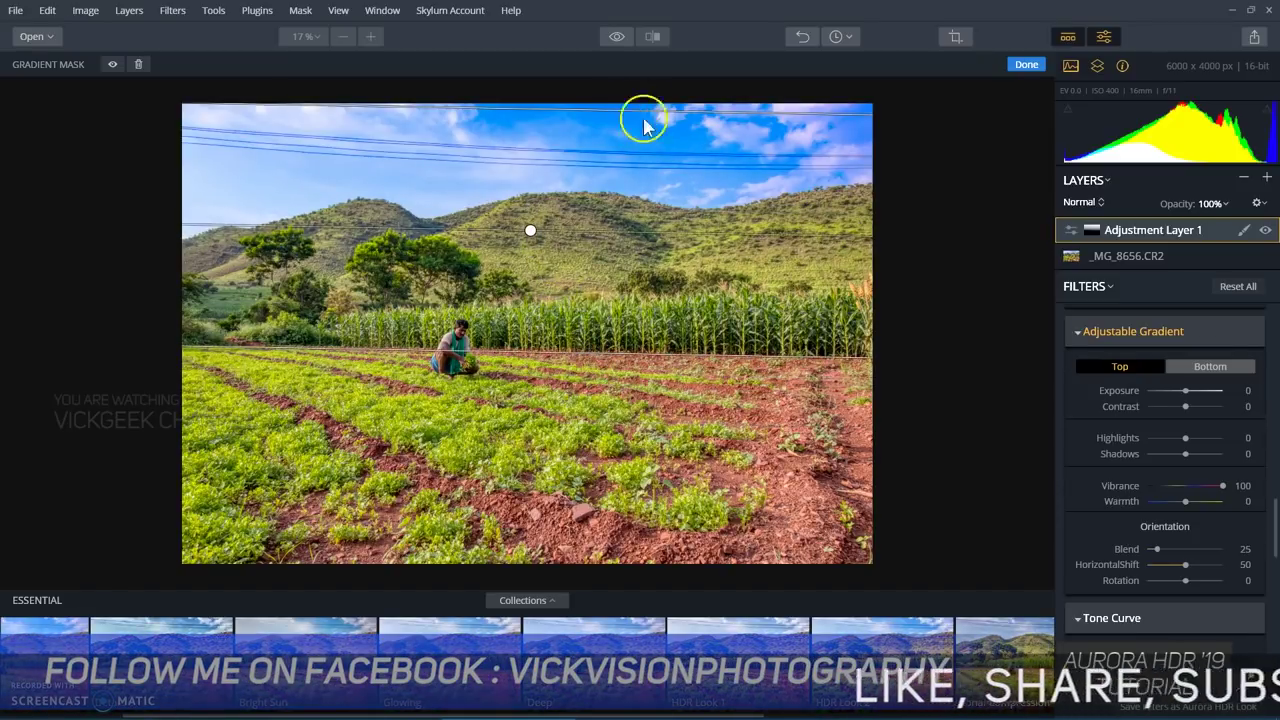
left_click_drag(646, 115, 615, 116)
left_click(614, 140)
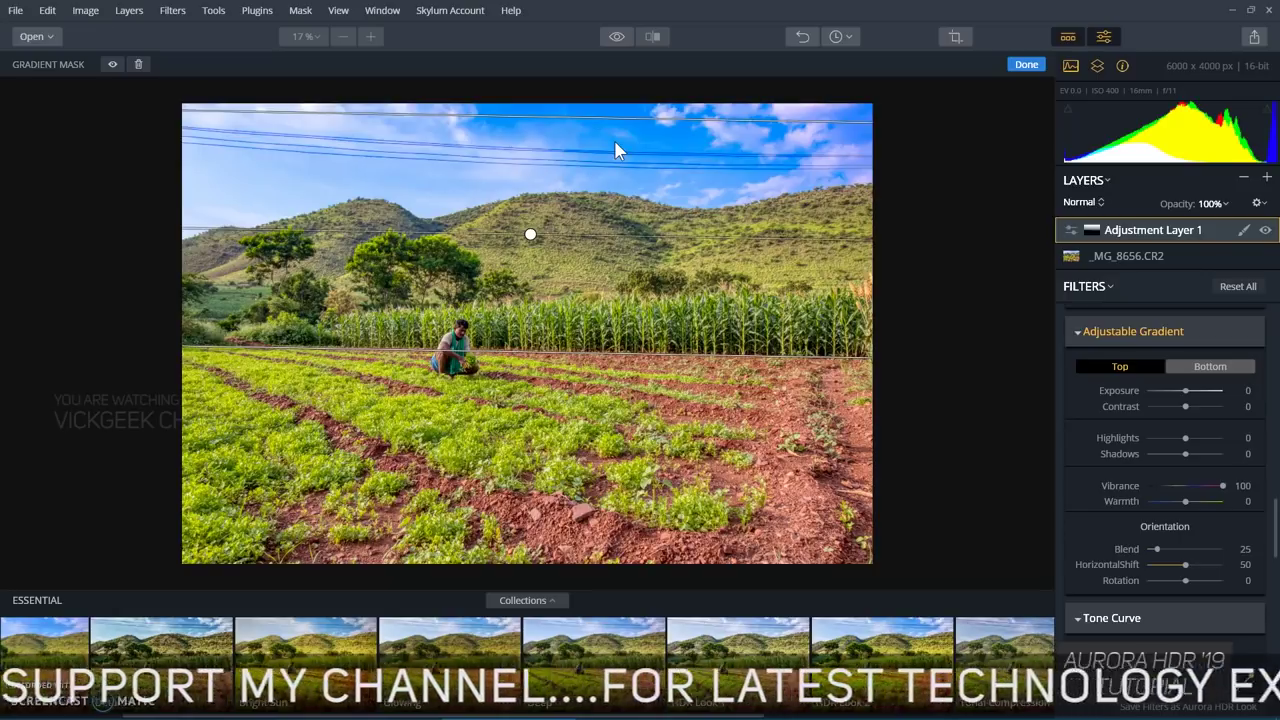
left_click(220, 207)
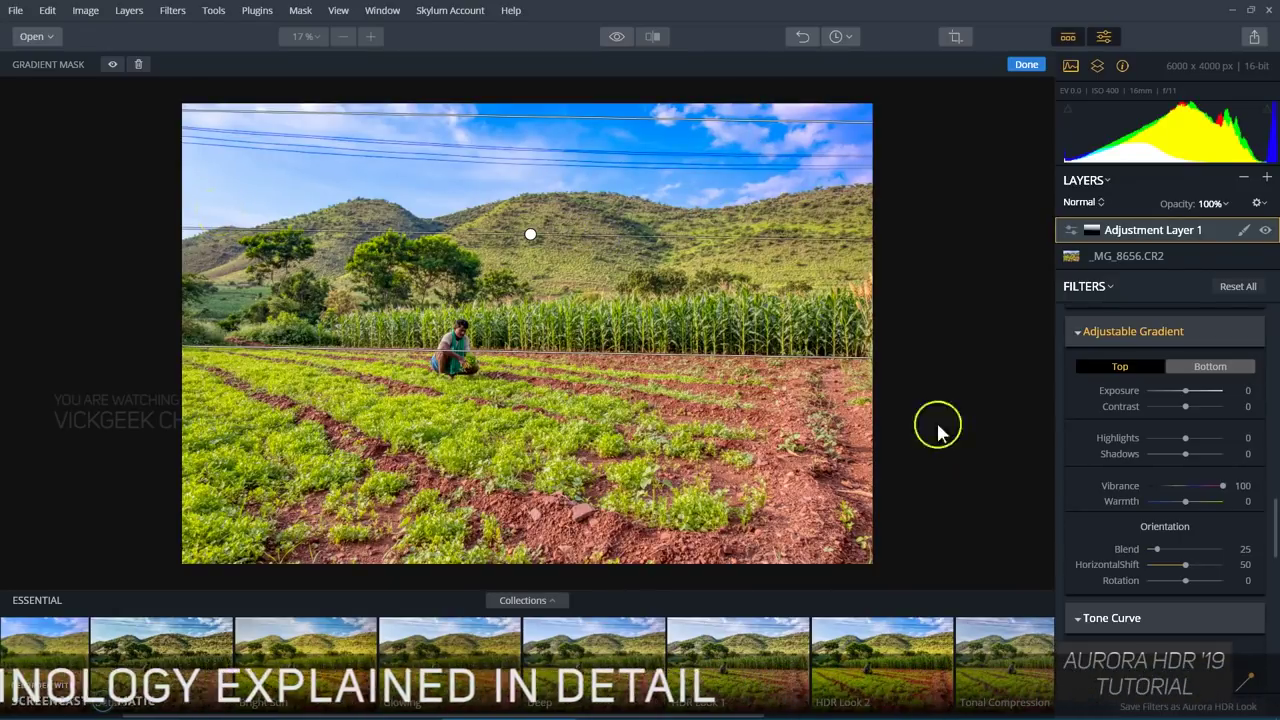
Set the Adjustable Gradient's Top Highlights and Shadows to -28 each, and finish editing the gradient mask
scroll(1100, 490, "down", 2)
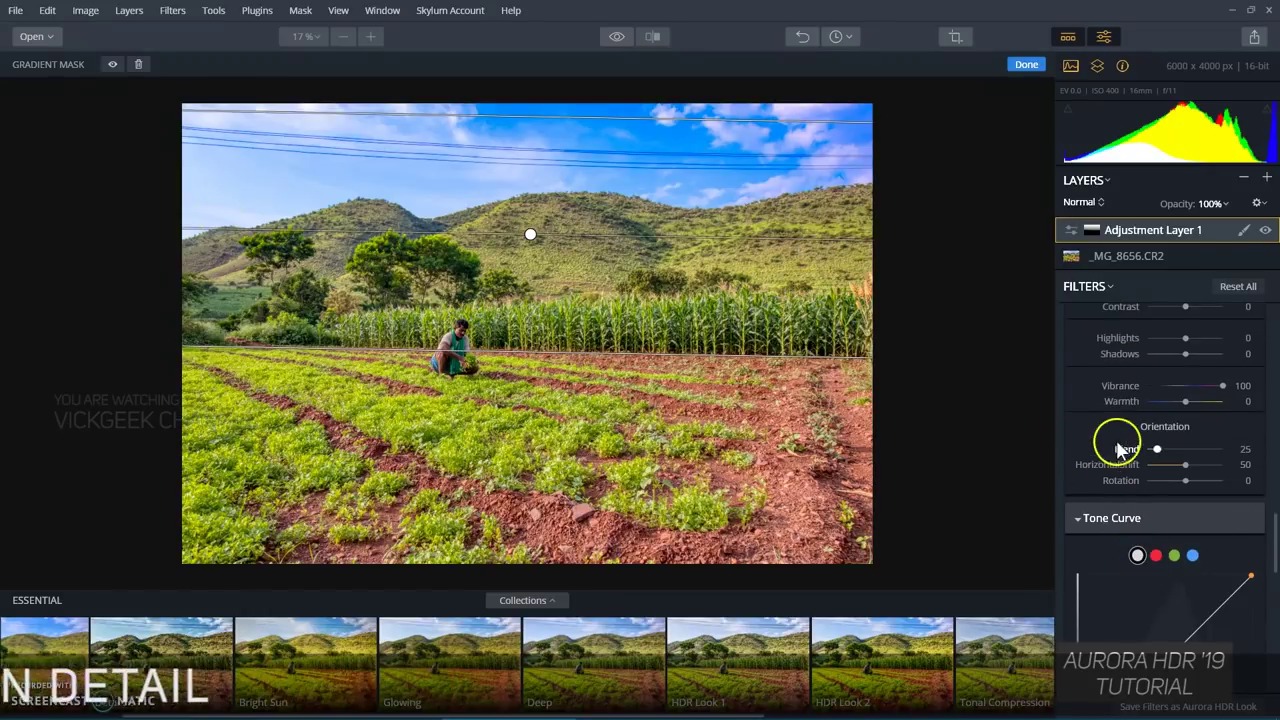
mouse_move(1186, 338)
left_mouse_down()
mouse_move(1210, 342)
mouse_move(1158, 340)
mouse_move(1176, 340)
left_mouse_up()
left_click(1185, 354)
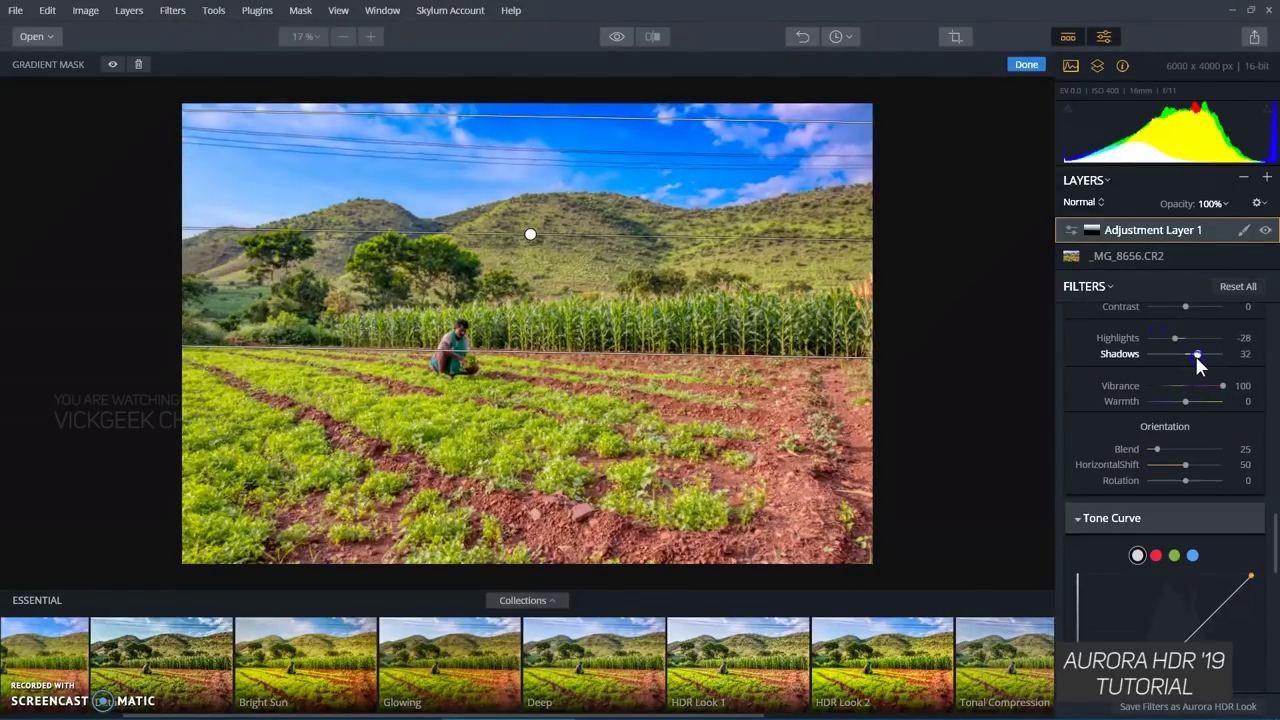
left_click_drag(1184, 368, 1176, 370)
scroll(1157, 449, "up", 2)
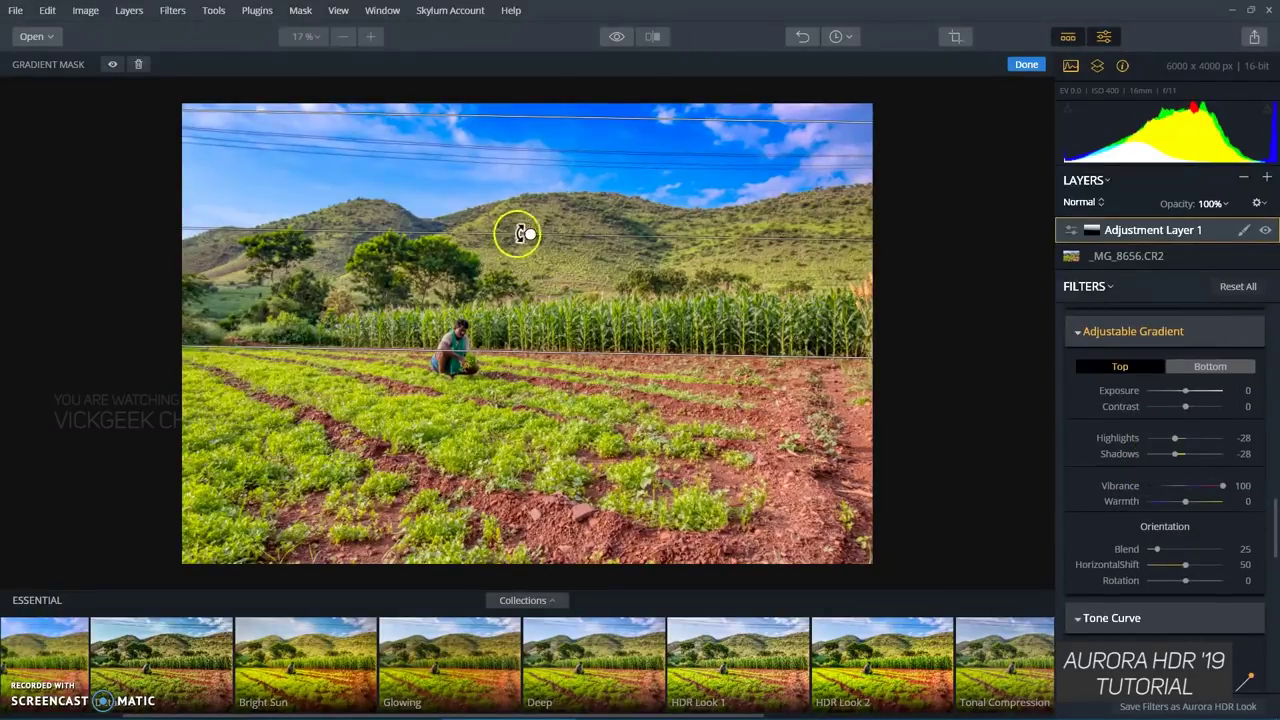
left_click(1026, 64)
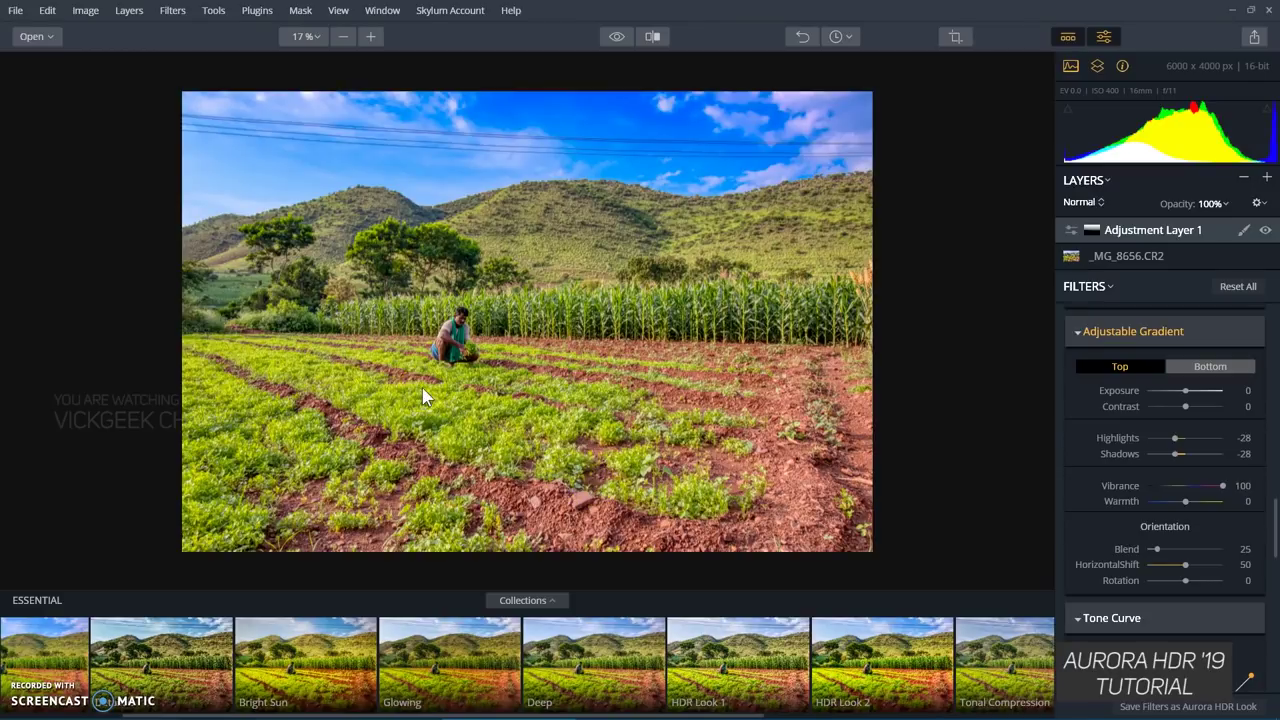
Compare the photo before and after the edits in split view, moving the divider across the image
left_click(1080, 552)
left_click(652, 36)
left_click_drag(250, 503, 241, 455)
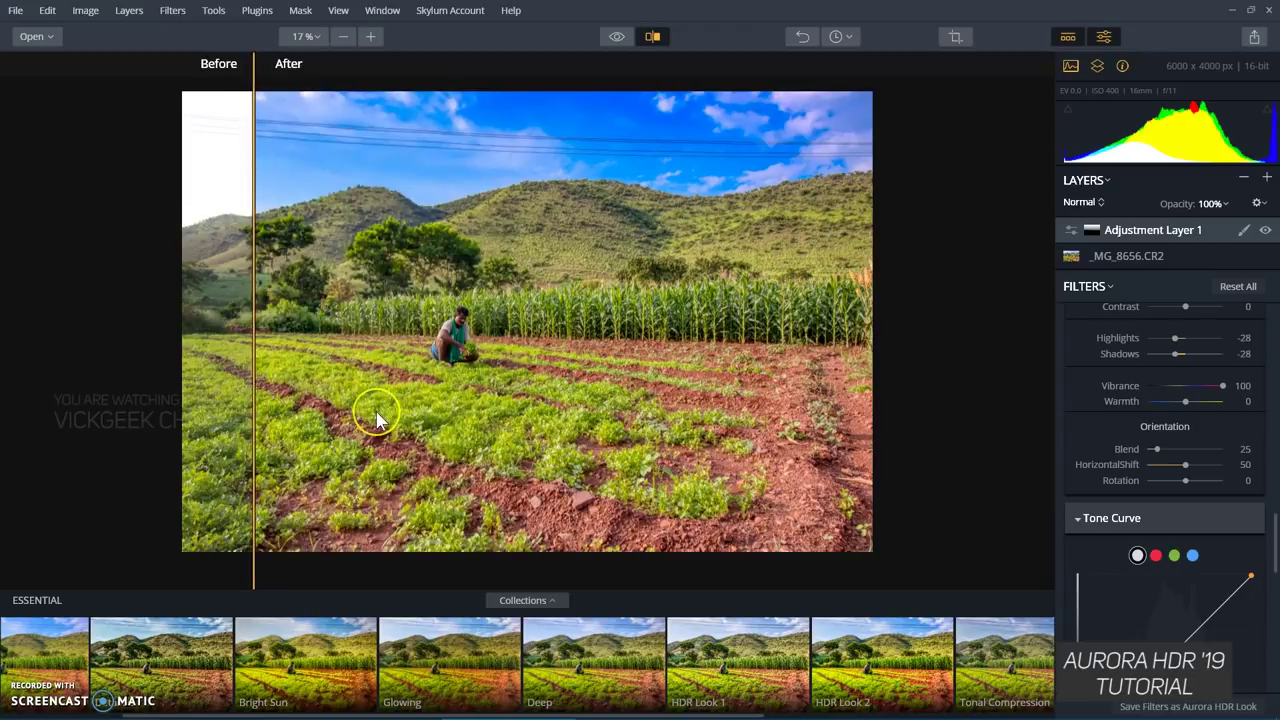